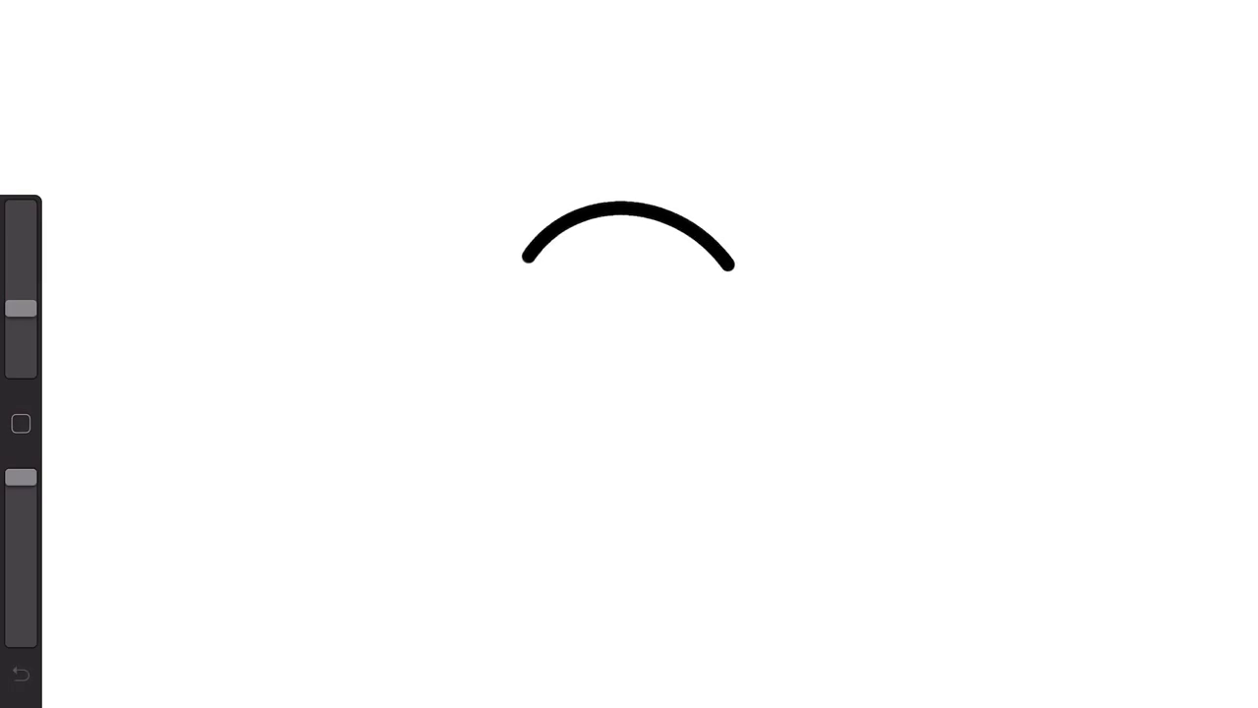
# - Undo the stray arrowhead stroke at the end of the black arc
pyautogui.hotkey('ctrl', 'z')
# - Add a pointed flick to the arc's right end and draw a straight lower lid line
pyautogui.moveTo(742, 286); pyautogui.dragTo(749, 325)
pyautogui.moveTo(736, 263)
pyautogui.mouseDown()
pyautogui.moveTo(764, 258)
pyautogui.moveTo(747, 325)
pyautogui.mouseUp()
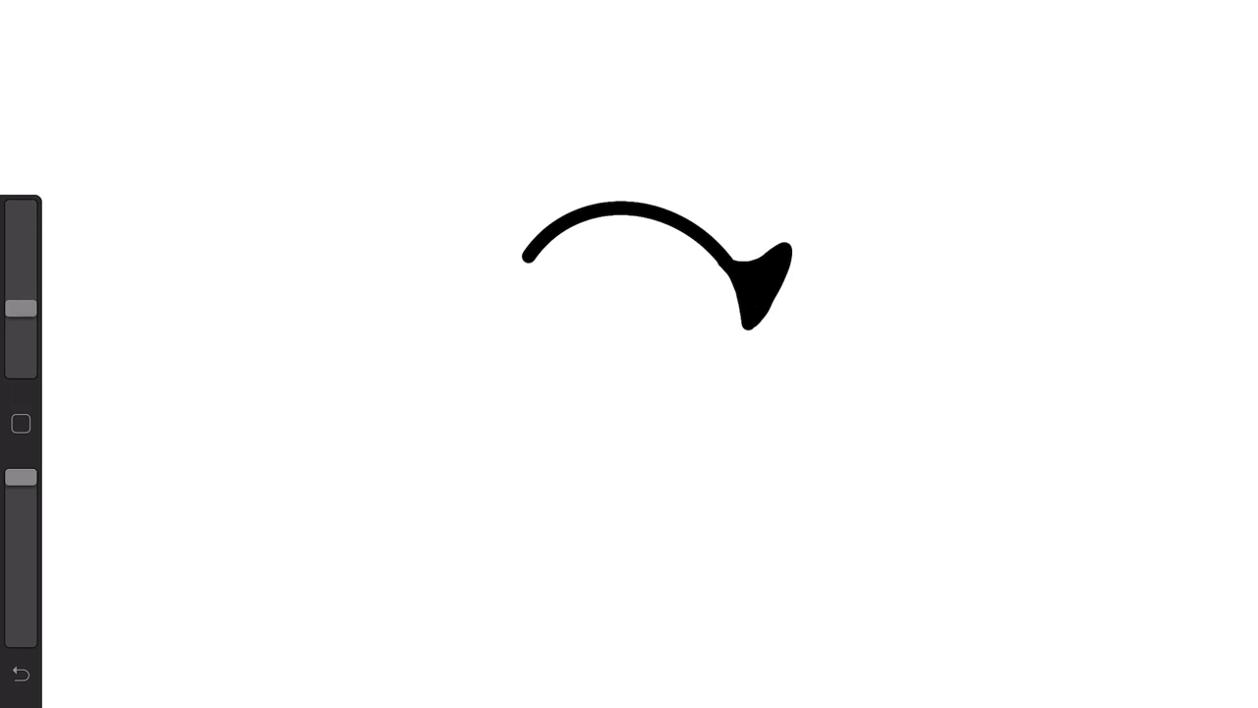
pyautogui.moveTo(578, 426); pyautogui.dragTo(704, 430)
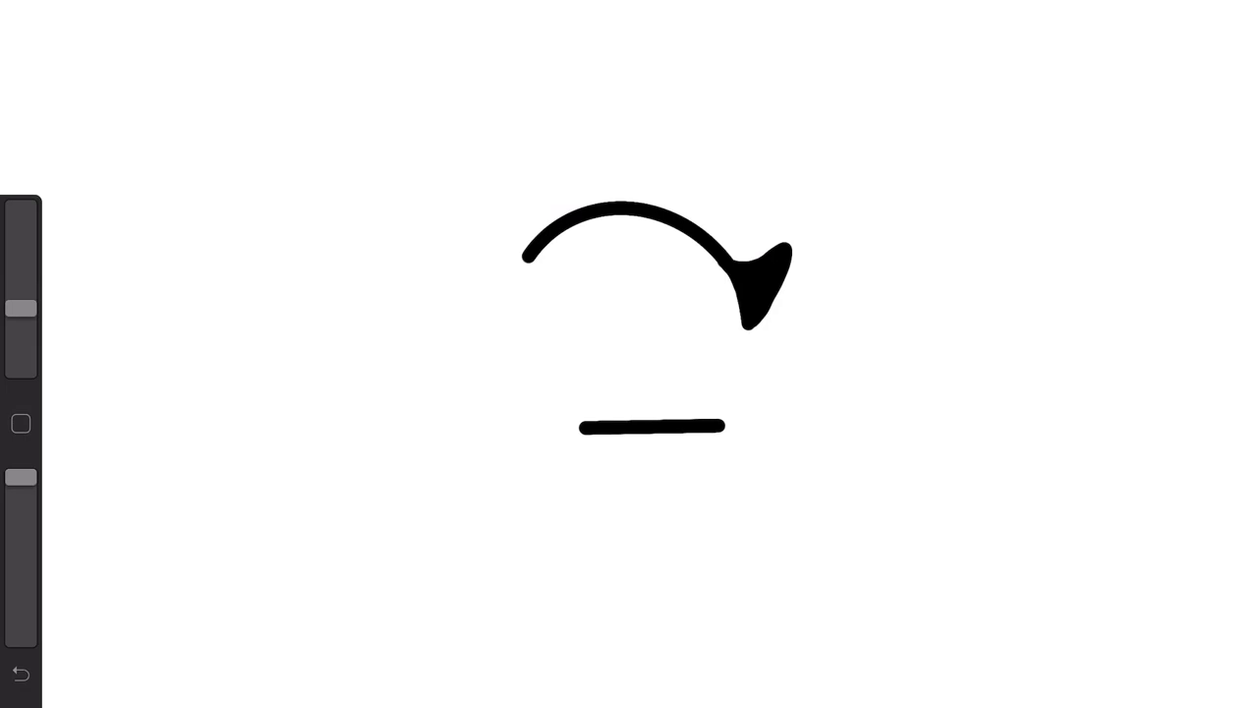
pyautogui.moveTo(652, 427); pyautogui.dragTo(633, 414)
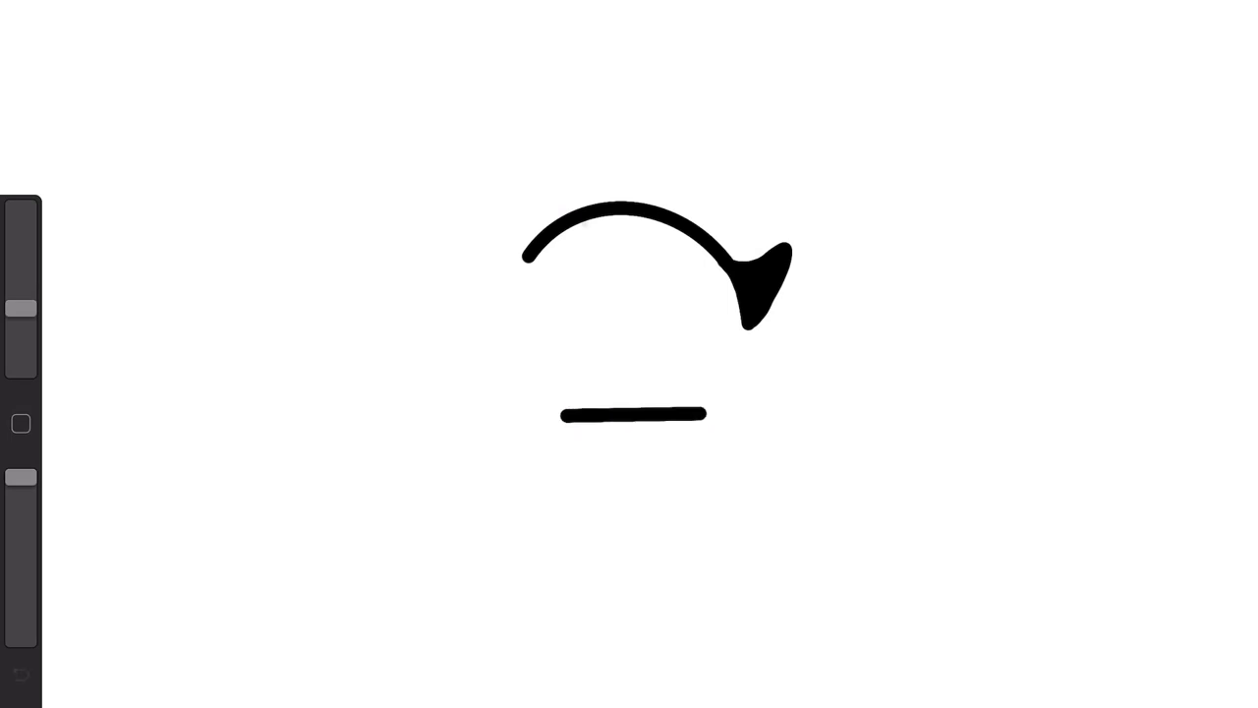
# - Draw two small oval highlights, snapping them into ellipses, and a stroke joining them
pyautogui.moveTo(582, 225); pyautogui.dragTo(611, 254)
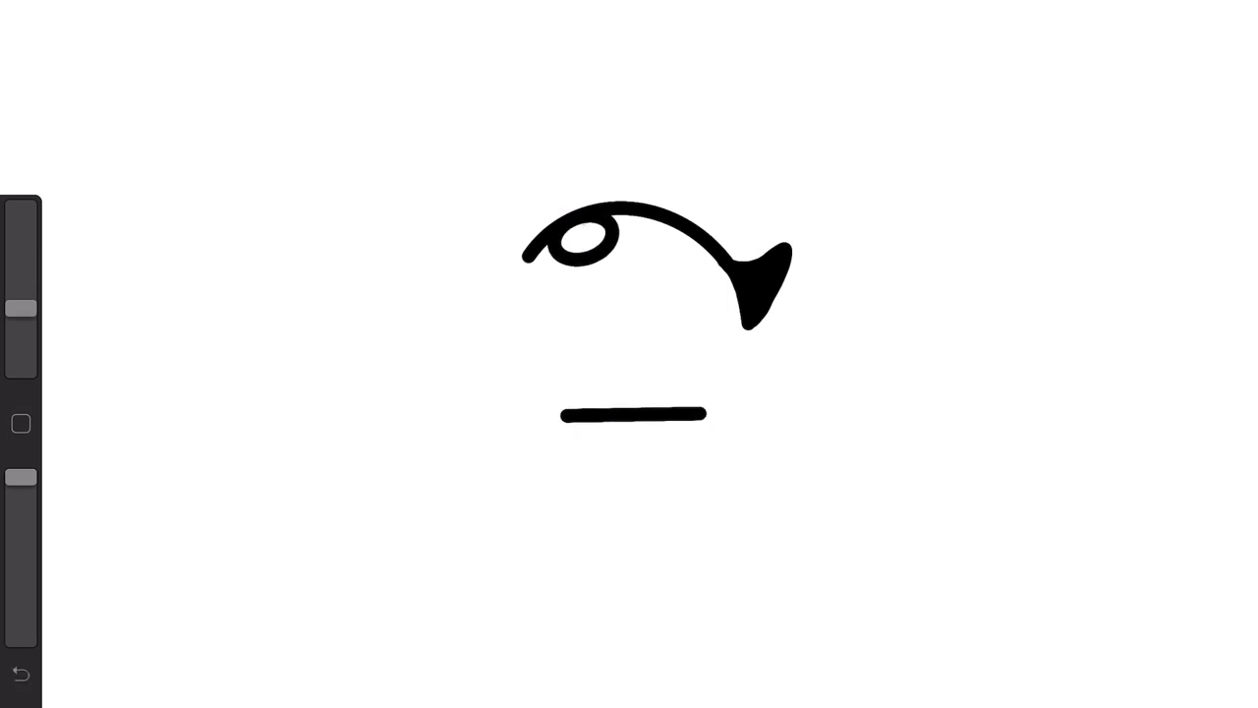
pyautogui.moveTo(664, 405)
pyautogui.mouseDown()
pyautogui.moveTo(711, 364)
pyautogui.moveTo(651, 401)
pyautogui.mouseUp()
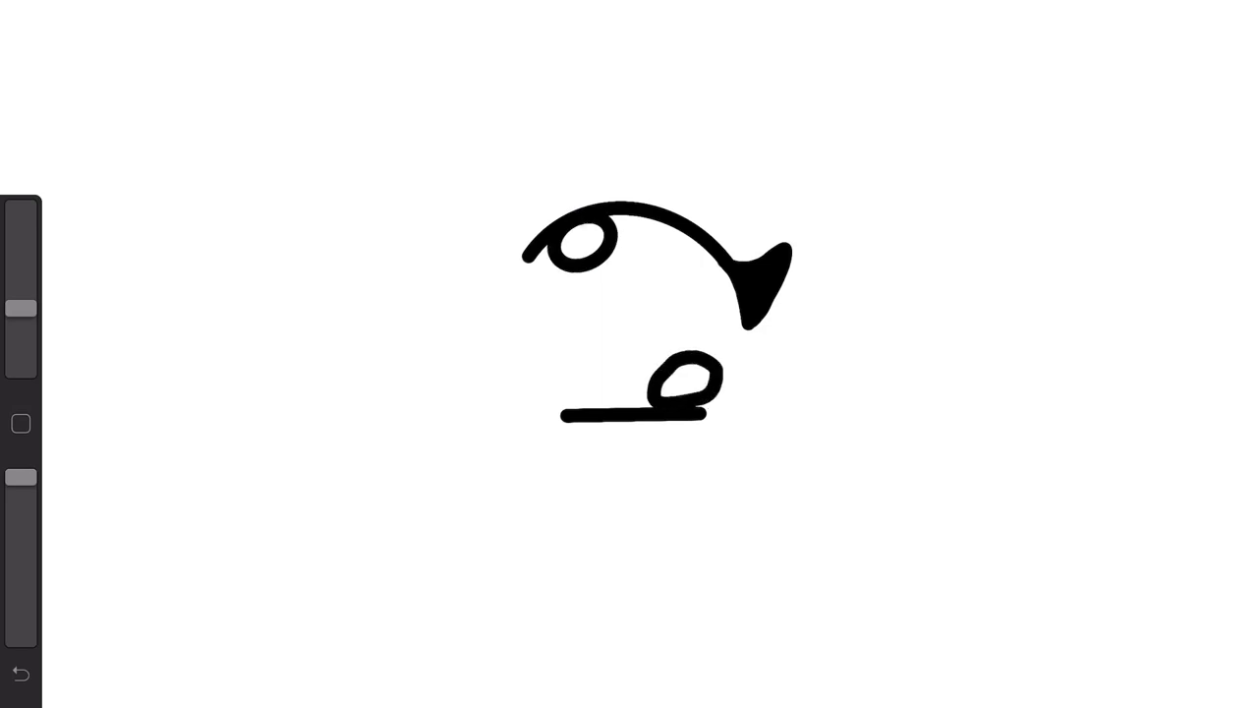
pyautogui.moveTo(679, 395); pyautogui.dragTo(688, 408)
pyautogui.moveTo(713, 360)
pyautogui.mouseDown()
pyautogui.moveTo(662, 362)
pyautogui.moveTo(698, 374)
pyautogui.mouseUp()
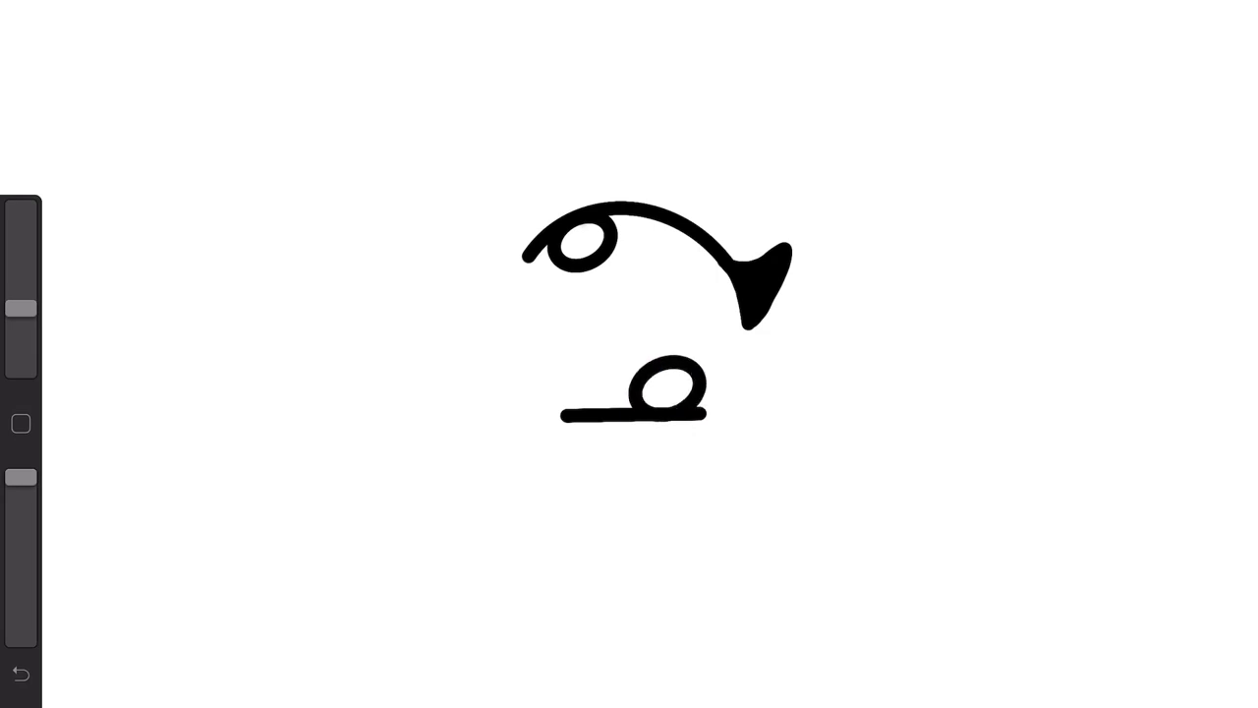
pyautogui.moveTo(580, 270)
pyautogui.mouseDown()
pyautogui.moveTo(590, 349)
pyautogui.moveTo(631, 379)
pyautogui.moveTo(700, 288)
pyautogui.moveTo(702, 248)
pyautogui.mouseUp()
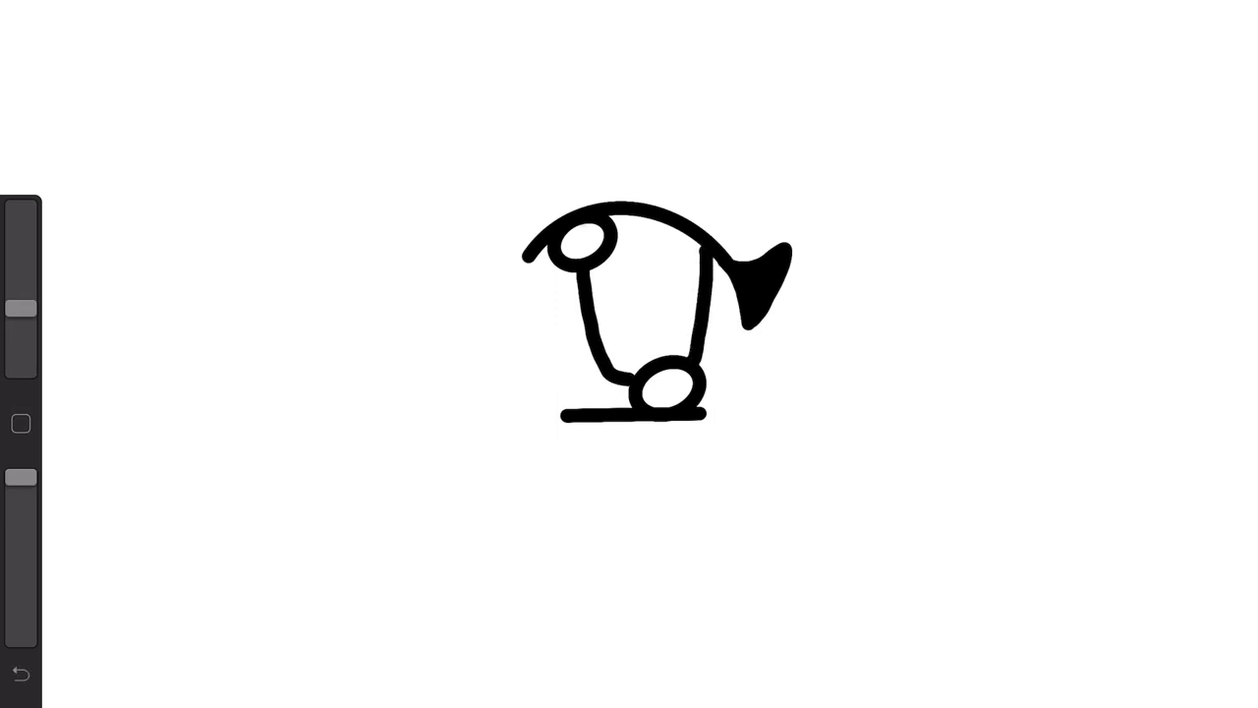
# - Shrink the brush from 8% and draw a thin line down the eye's left side, undoing stray strokes
pyautogui.moveTo(559, 267); pyautogui.dragTo(587, 403)
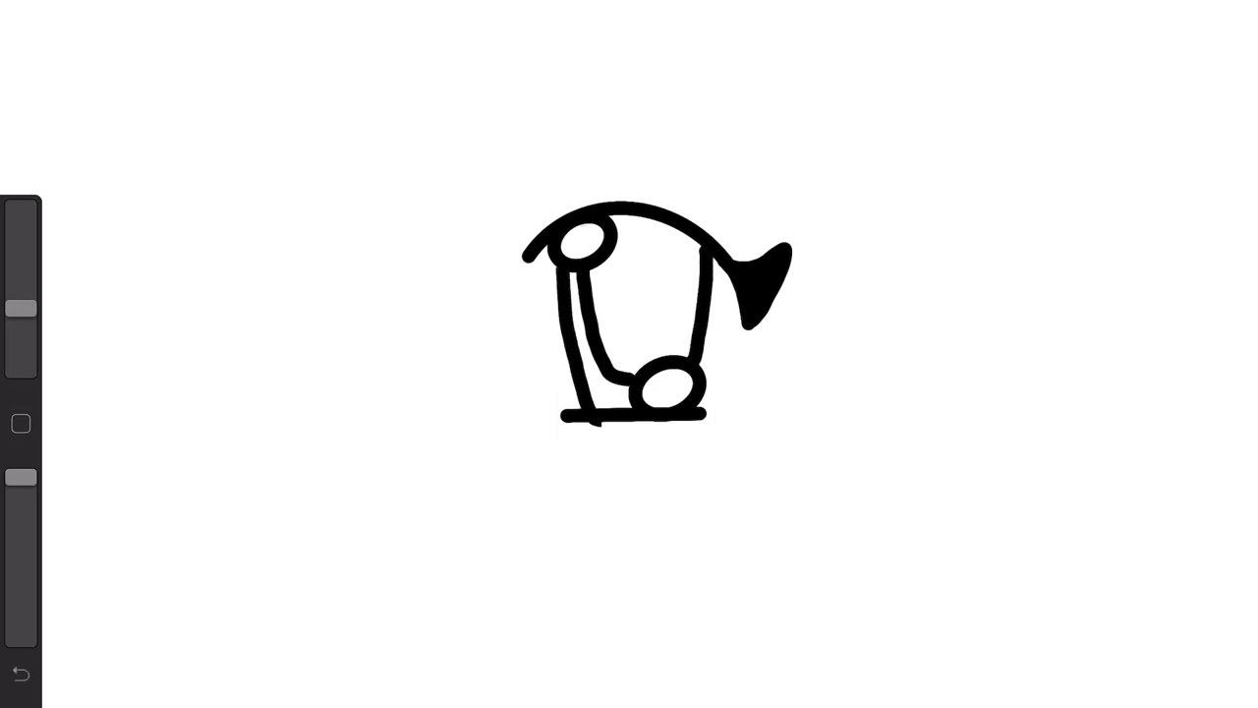
pyautogui.hotkey('ctrl', 'z')
pyautogui.moveTo(21, 308); pyautogui.dragTo(21, 312)
pyautogui.moveTo(565, 416); pyautogui.dragTo(541, 416)
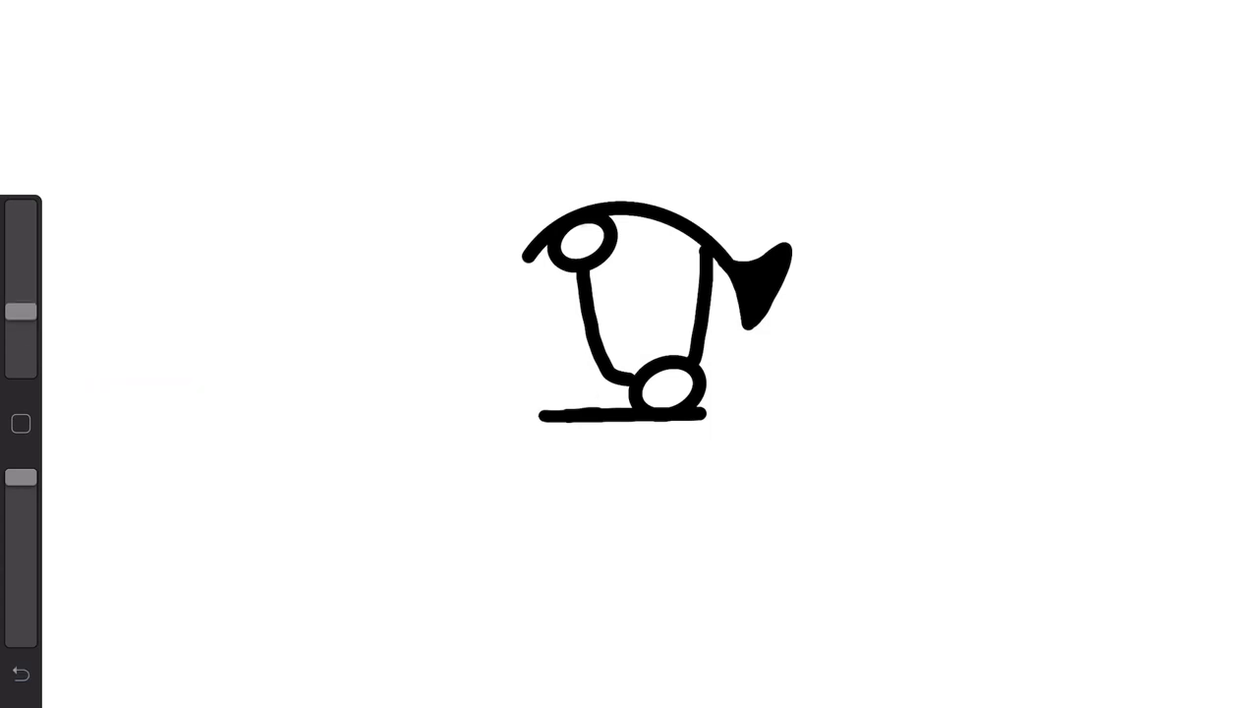
pyautogui.hotkey('ctrl', 'z')
pyautogui.moveTo(21, 311); pyautogui.dragTo(21, 336)
pyautogui.moveTo(563, 271); pyautogui.dragTo(562, 289)
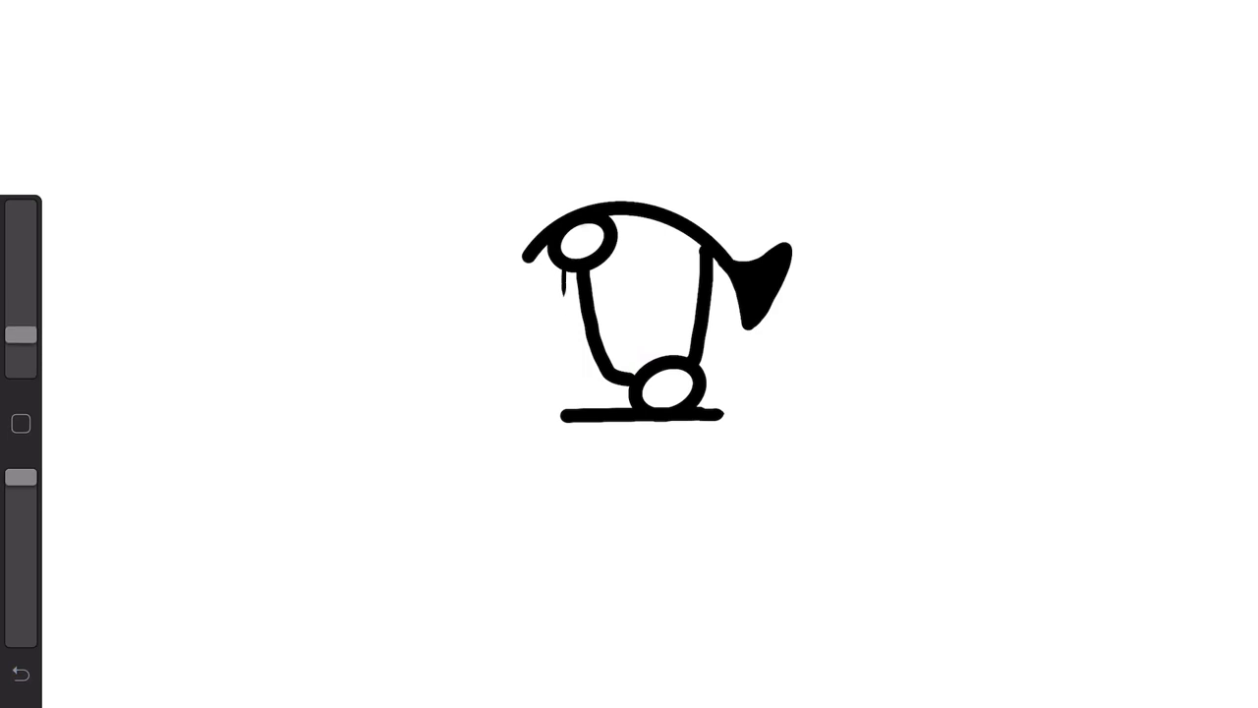
pyautogui.moveTo(592, 405); pyautogui.dragTo(589, 406)
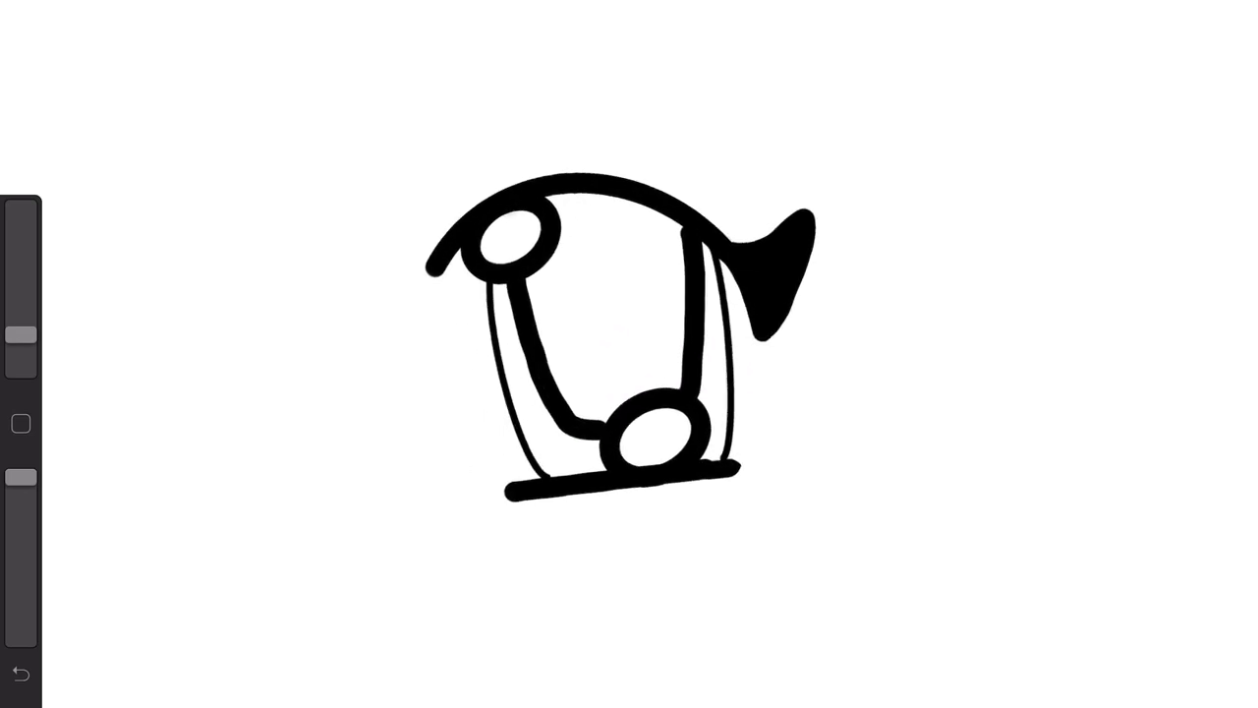
# - Draw a short lash stroke above the upper lid's left end, redoing it once
pyautogui.scroll(3, 649, 383)
pyautogui.scroll(3, 659, 383)
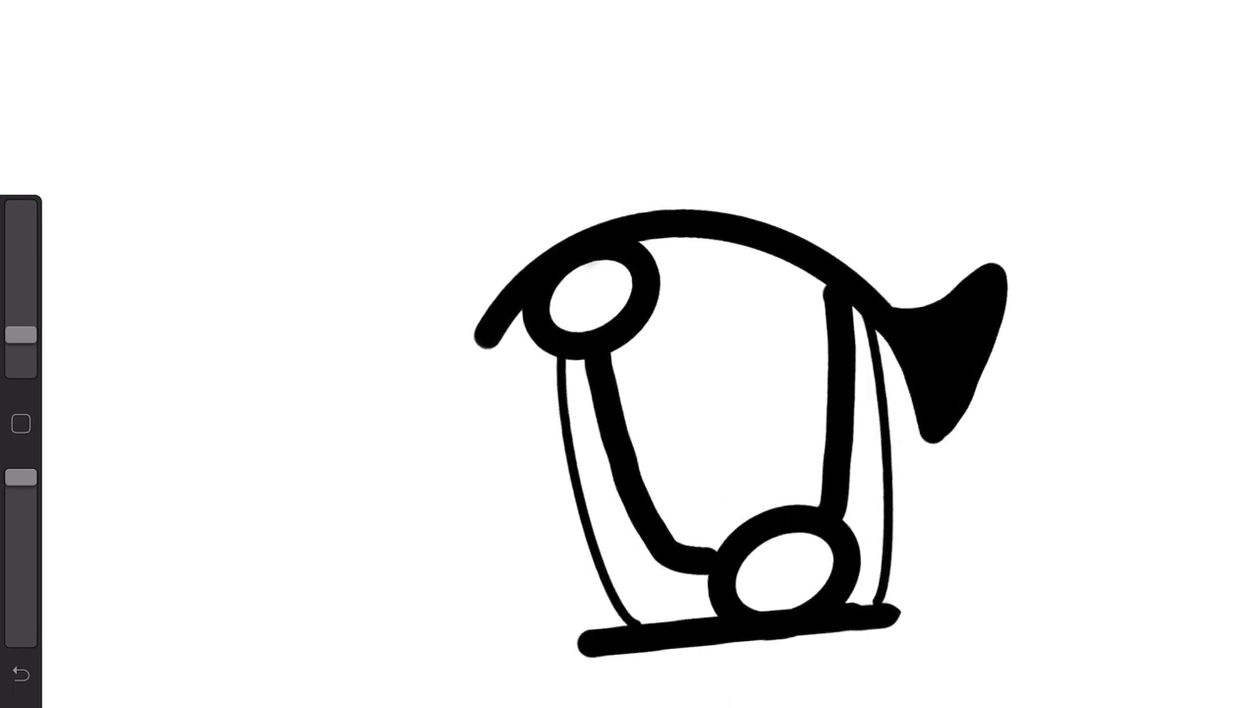
pyautogui.moveTo(493, 254); pyautogui.dragTo(509, 234)
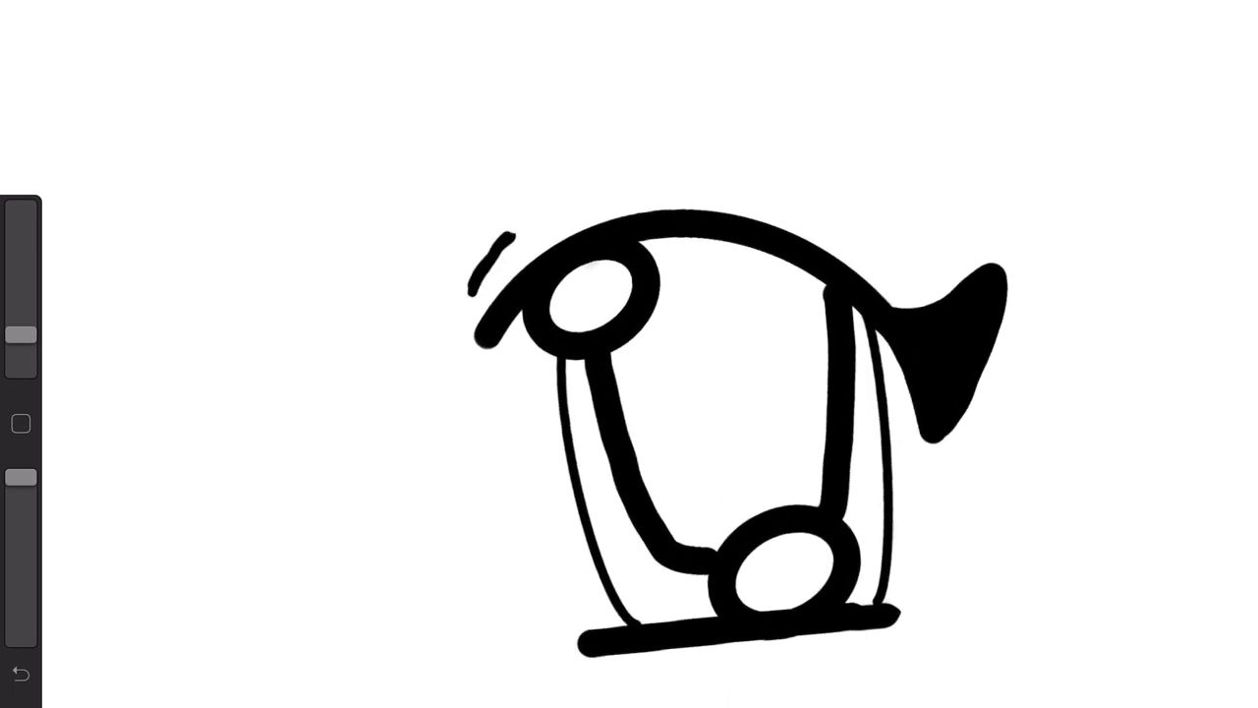
pyautogui.click(20, 674)
pyautogui.moveTo(460, 273); pyautogui.dragTo(500, 222)
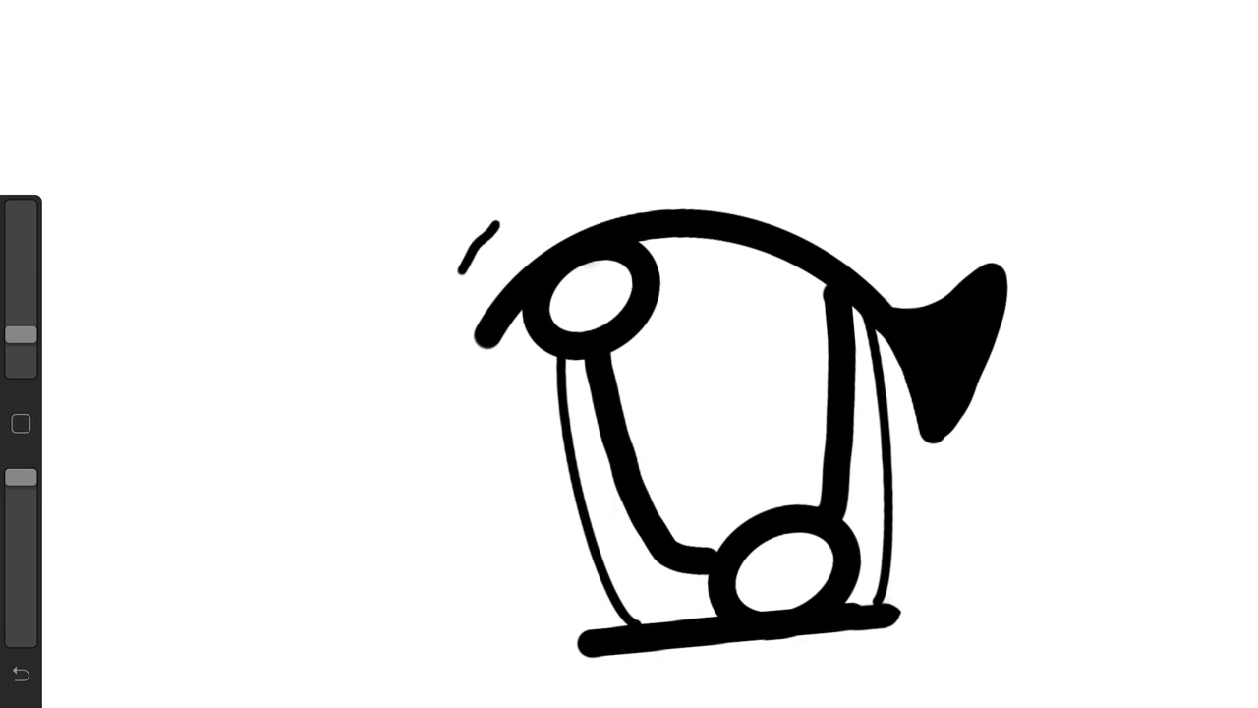
# - Add a thin inner stroke on the right side and raise the brush size to 38%
pyautogui.scroll(-5, 688, 432)
pyautogui.scroll(5, 688, 433)
pyautogui.moveTo(838, 216); pyautogui.dragTo(809, 351)
pyautogui.moveTo(21, 335)
pyautogui.mouseDown()
pyautogui.moveTo(20, 253)
pyautogui.moveTo(20, 267)
pyautogui.mouseUp()
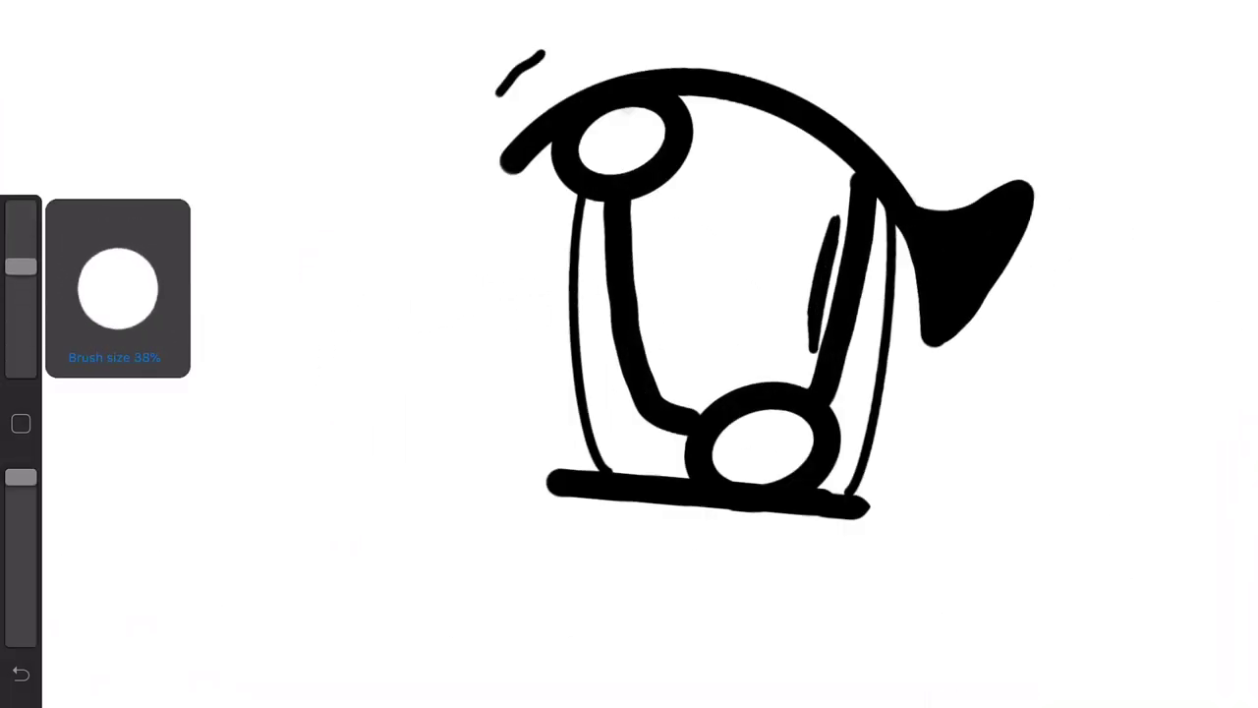
pyautogui.click(1219, 11)
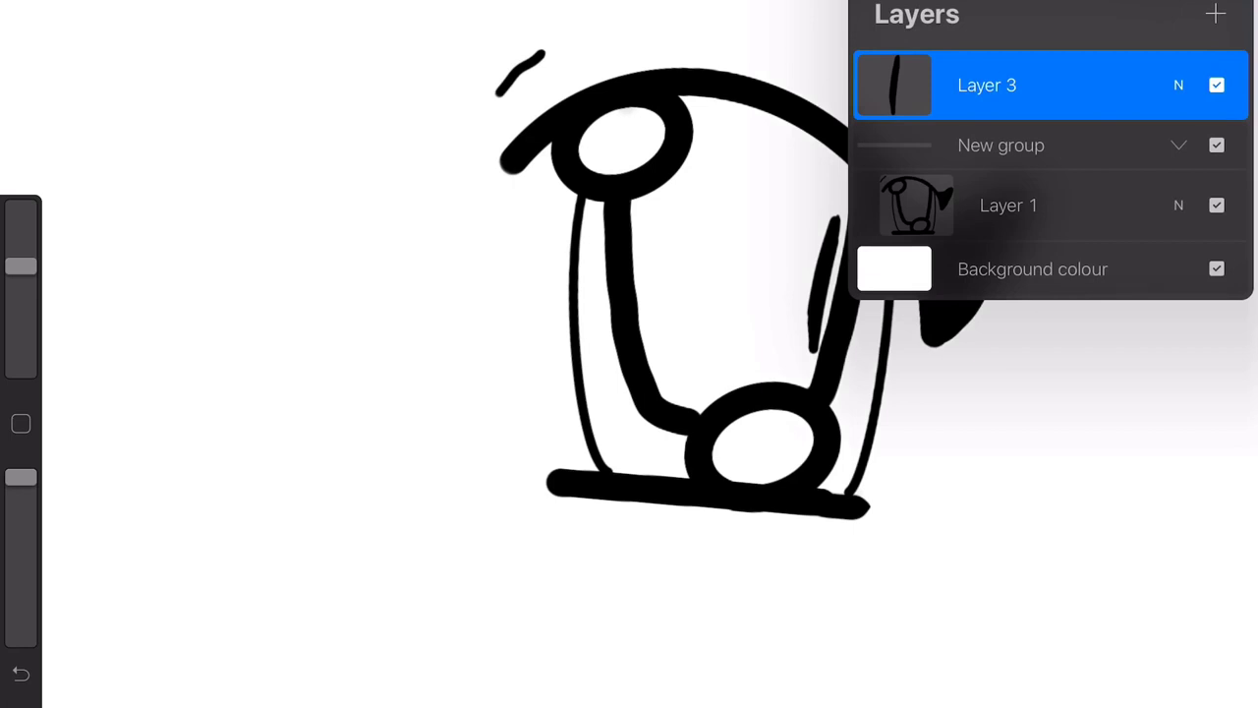
# - Paint the eye's interior solid black with the large brush
pyautogui.click(393, 393)
pyautogui.moveTo(787, 295)
pyautogui.mouseDown()
pyautogui.moveTo(806, 226)
pyautogui.moveTo(679, 285)
pyautogui.moveTo(669, 202)
pyautogui.moveTo(716, 158)
pyautogui.moveTo(728, 113)
pyautogui.moveTo(845, 216)
pyautogui.moveTo(831, 310)
pyautogui.mouseUp()
pyautogui.moveTo(738, 315)
pyautogui.mouseDown()
pyautogui.moveTo(668, 329)
pyautogui.moveTo(688, 383)
pyautogui.mouseUp()
pyautogui.moveTo(728, 344)
pyautogui.mouseDown()
pyautogui.moveTo(678, 398)
pyautogui.moveTo(777, 364)
pyautogui.moveTo(855, 295)
pyautogui.mouseUp()
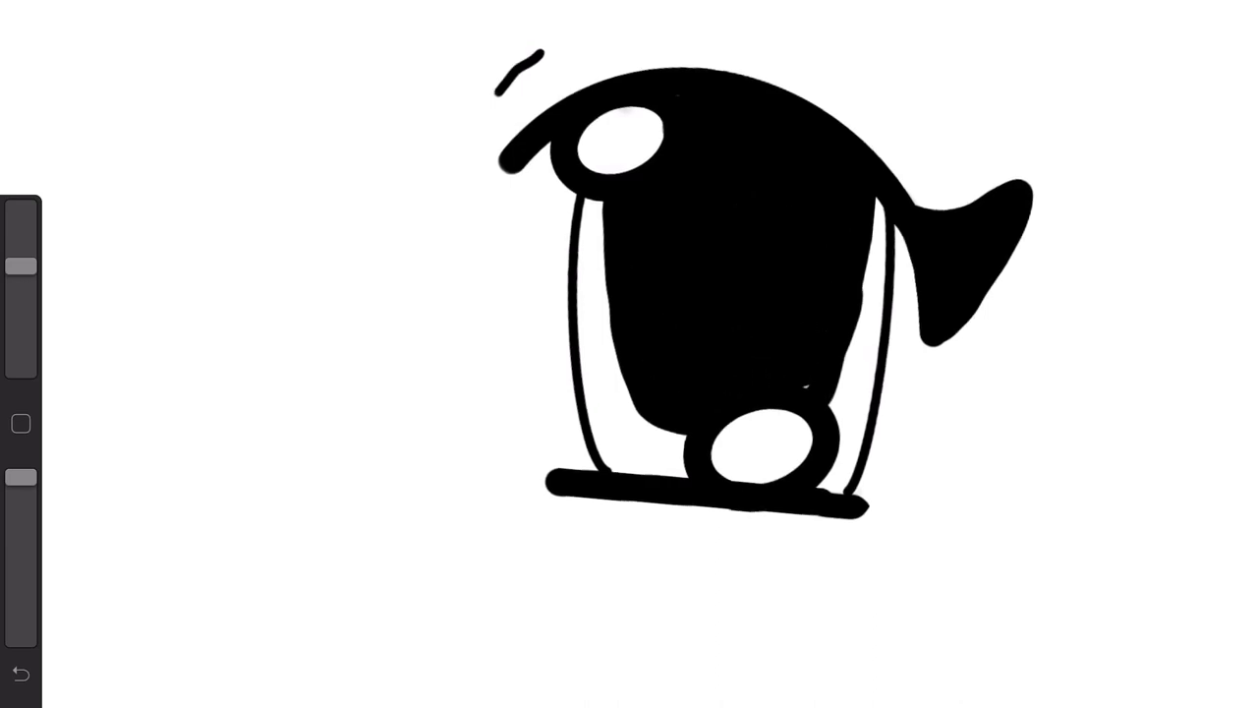
pyautogui.scroll(-5, 728, 324)
pyautogui.scroll(4, 728, 325)
pyautogui.scroll(-1, 727, 334)
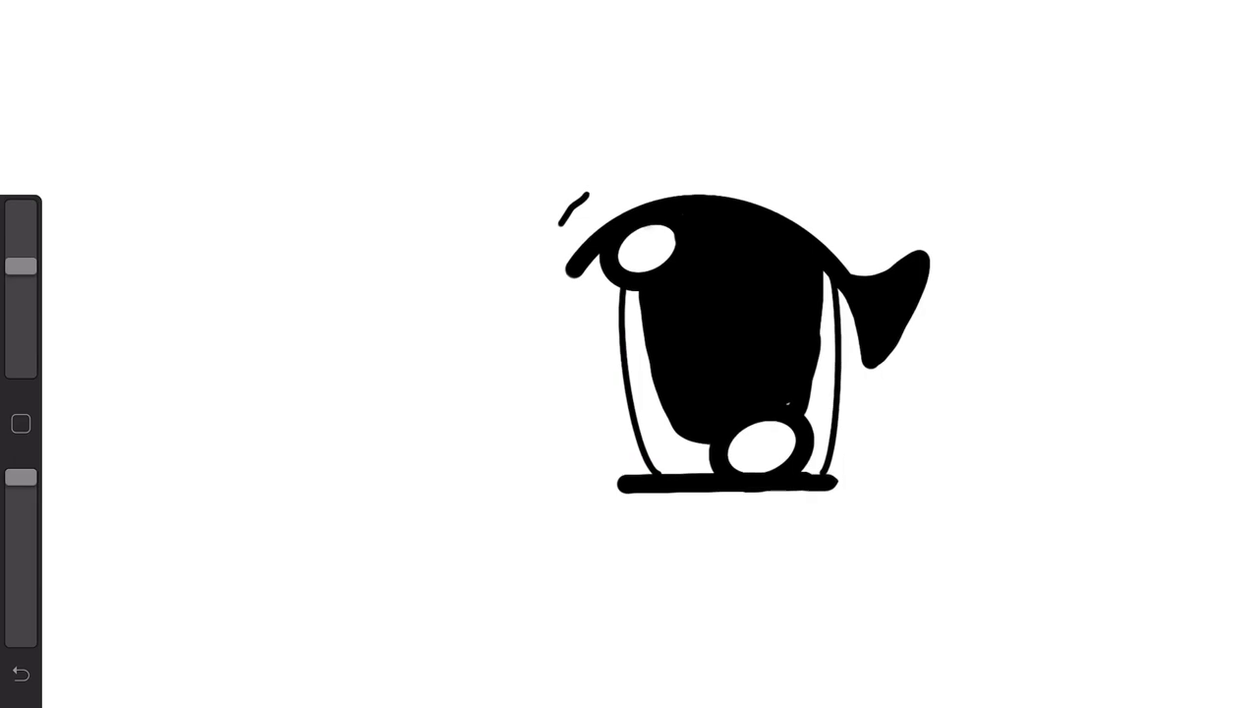
pyautogui.scroll(1, 737, 344)
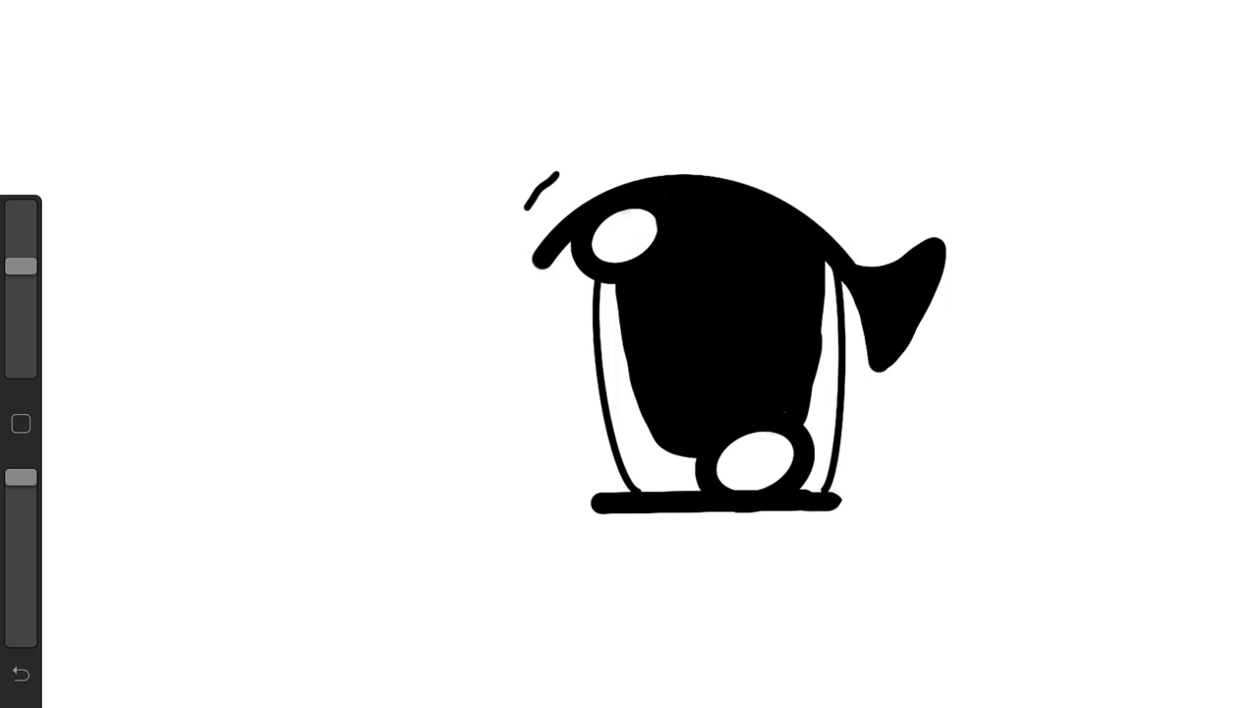
# - With a smaller brush, paint brown strokes down the iris's left and right inner edges
pyautogui.moveTo(20, 266); pyautogui.dragTo(20, 304)
pyautogui.scroll(2, 728, 324)
pyautogui.moveTo(558, 217); pyautogui.dragTo(562, 310)
pyautogui.moveTo(927, 179); pyautogui.dragTo(928, 316)
# - Pick a lighter brown and paint strokes down the iris's left and right edges
pyautogui.click(1229, 9)
pyautogui.click(1163, 183)
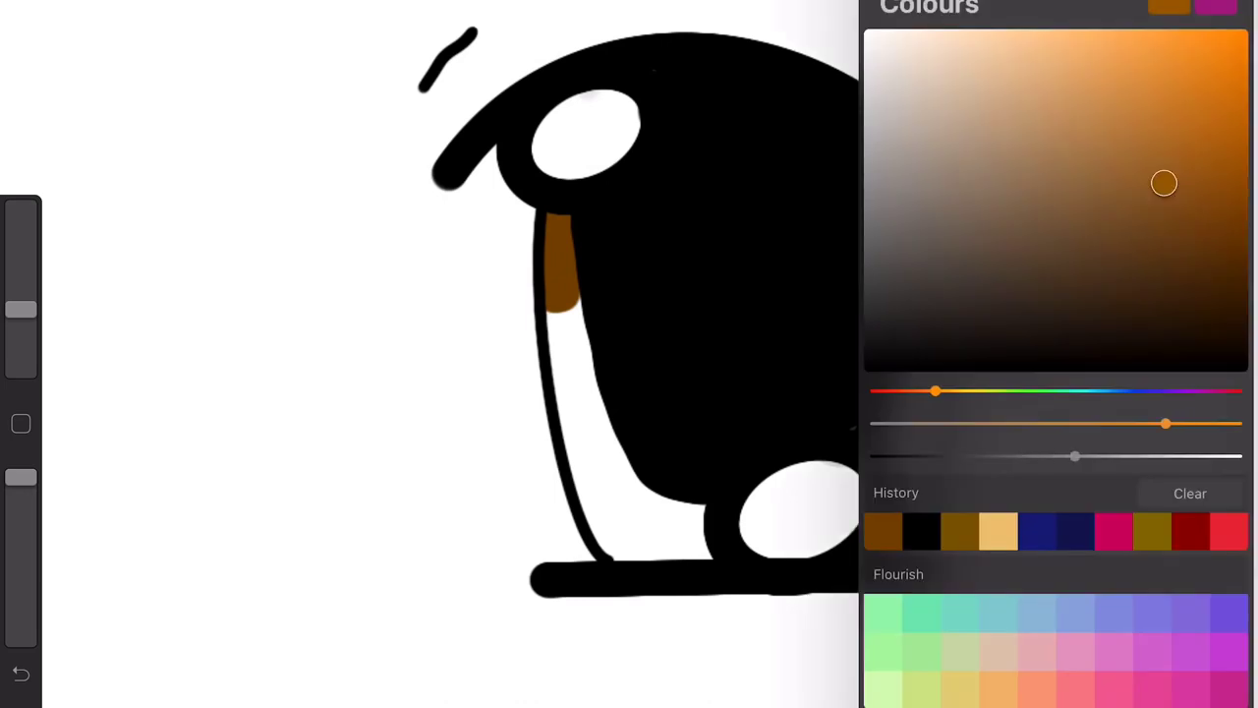
pyautogui.click(1229, 10)
pyautogui.moveTo(568, 305); pyautogui.dragTo(574, 405)
pyautogui.moveTo(924, 311); pyautogui.dragTo(928, 385)
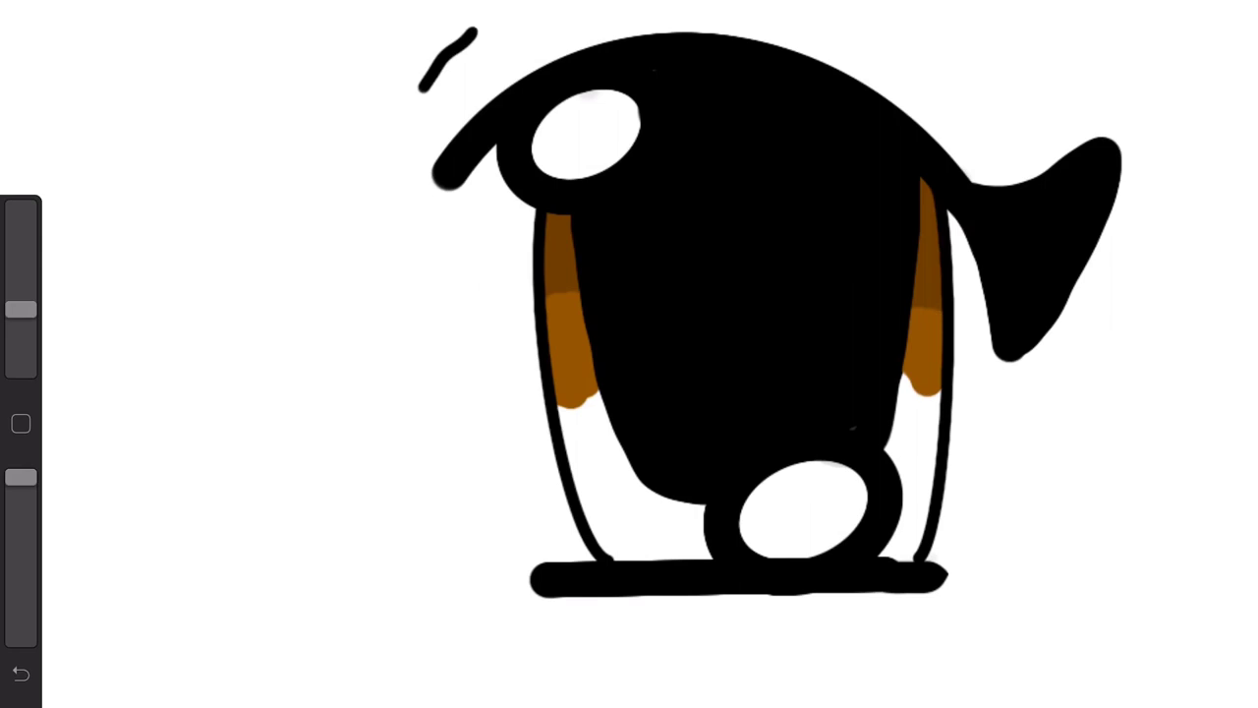
# - Undo the brown strokes and black fill, then select Layer 1 for painting
pyautogui.click(21, 675)
pyautogui.click(21, 675)
pyautogui.click(20, 674)
pyautogui.click(1180, 10)
pyautogui.click(1023, 206)
# - Switch to black and paint the pupil's top, upper left and right side
pyautogui.click(1233, 10)
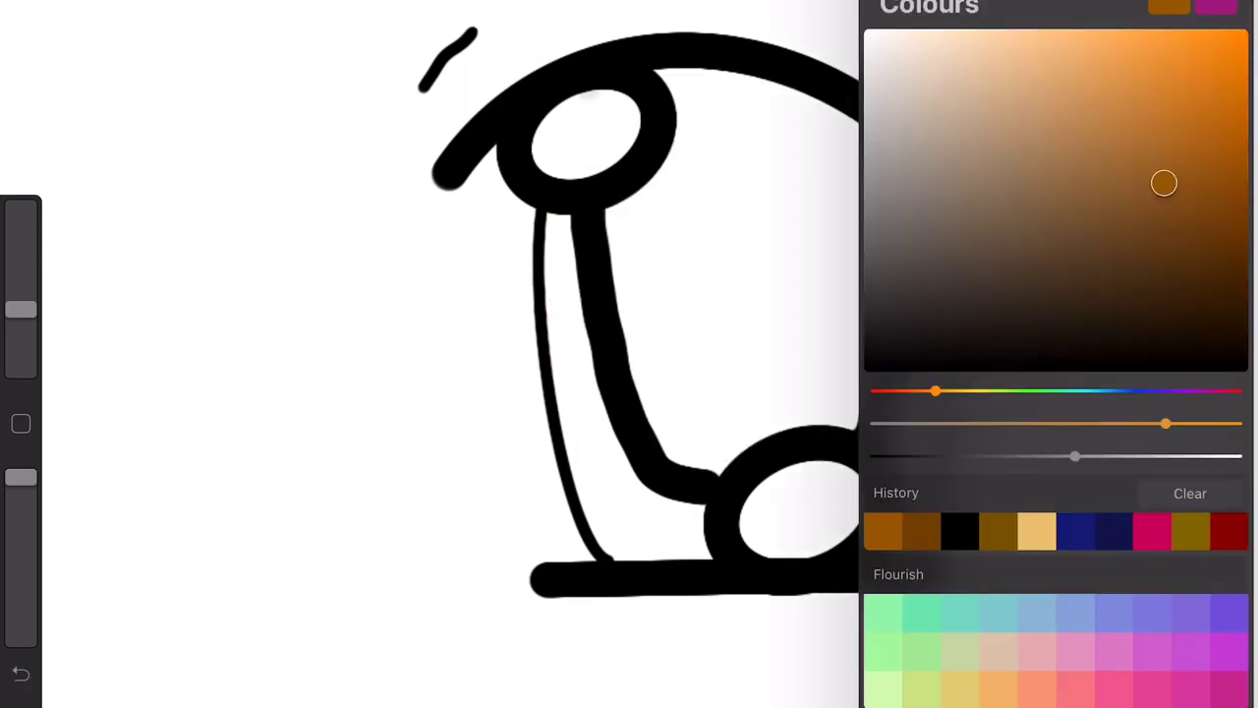
pyautogui.click(960, 531)
pyautogui.click(1216, 8)
pyautogui.moveTo(732, 133); pyautogui.dragTo(620, 231)
pyautogui.moveTo(678, 88); pyautogui.dragTo(885, 158)
pyautogui.moveTo(873, 228); pyautogui.dragTo(831, 408)
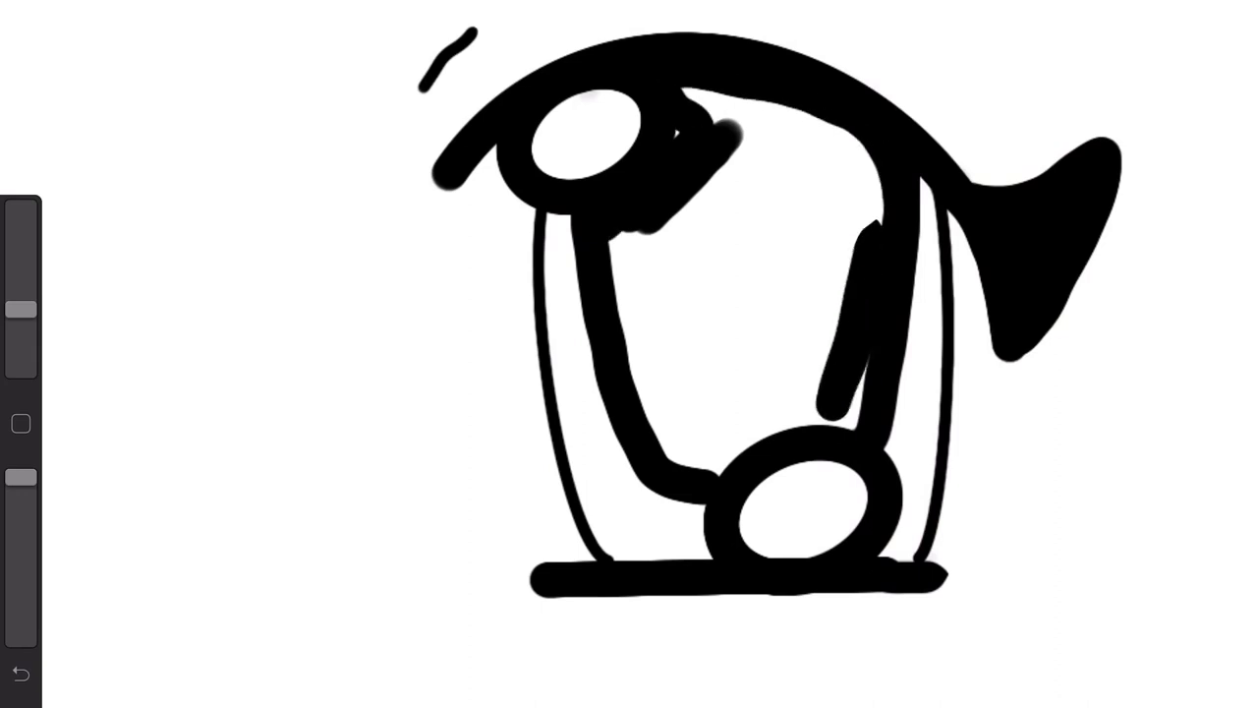
pyautogui.moveTo(866, 157); pyautogui.dragTo(830, 394)
pyautogui.moveTo(585, 335); pyautogui.dragTo(811, 374)
# - Enlarge the brush, fill the pupil solid black, and move Layer 3 below Layer 1 in New group
pyautogui.moveTo(20, 309); pyautogui.dragTo(21, 292)
pyautogui.moveTo(747, 196)
pyautogui.mouseDown()
pyautogui.moveTo(629, 261)
pyautogui.moveTo(688, 167)
pyautogui.moveTo(826, 108)
pyautogui.moveTo(846, 423)
pyautogui.moveTo(629, 266)
pyautogui.mouseUp()
pyautogui.click(21, 675)
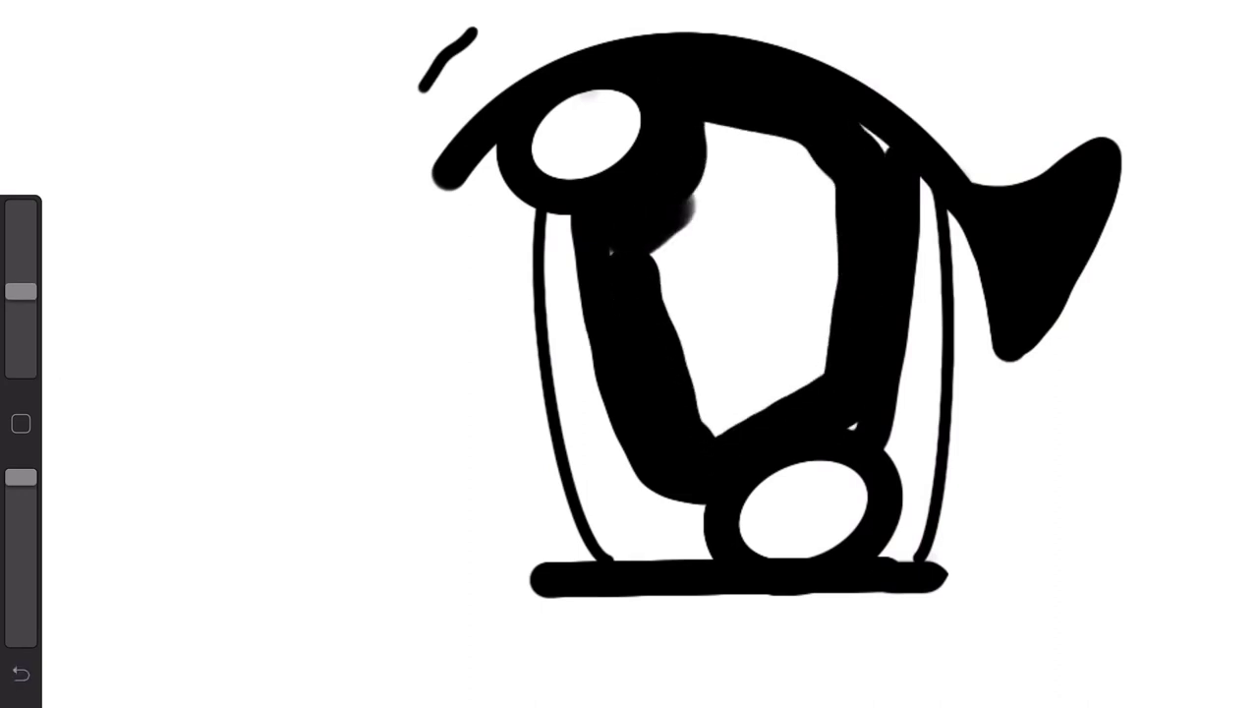
pyautogui.moveTo(747, 138); pyautogui.dragTo(658, 275)
pyautogui.moveTo(830, 182)
pyautogui.mouseDown()
pyautogui.moveTo(747, 418)
pyautogui.moveTo(688, 403)
pyautogui.mouseUp()
pyautogui.moveTo(669, 315); pyautogui.dragTo(816, 148)
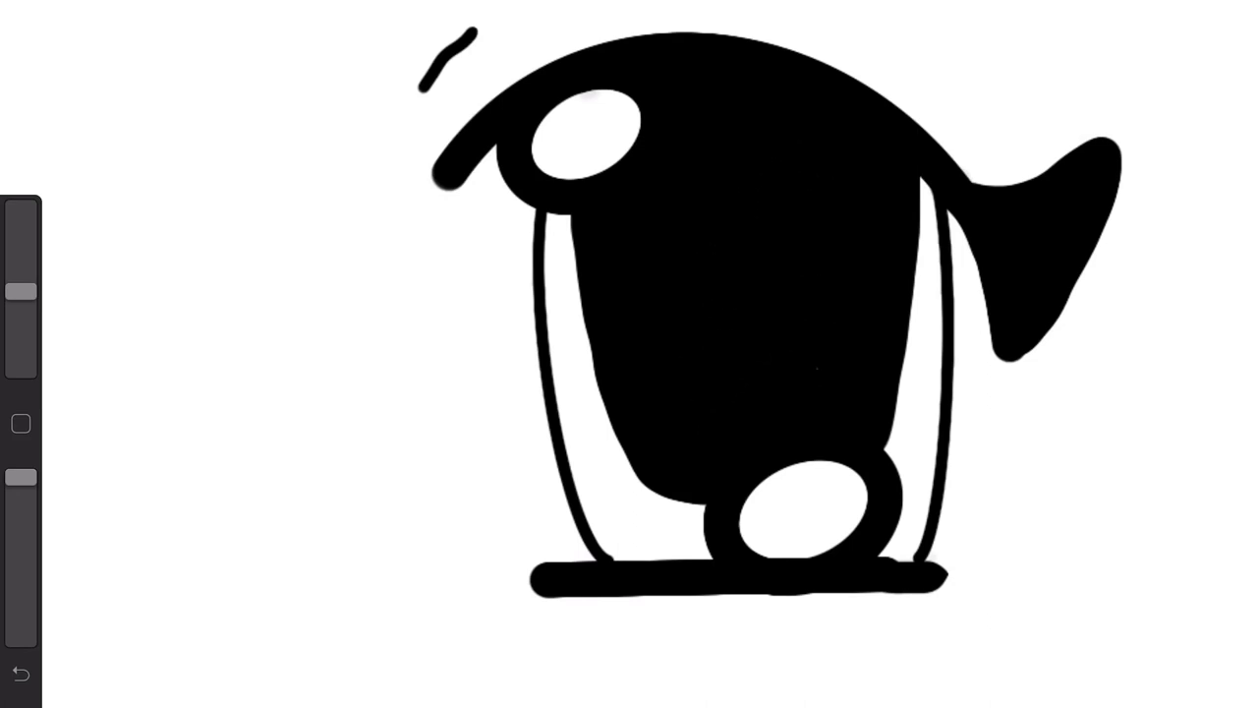
pyautogui.click(988, 85)
pyautogui.moveTo(988, 85)
pyautogui.mouseDown()
pyautogui.moveTo(953, 138)
pyautogui.moveTo(988, 203)
pyautogui.mouseUp()
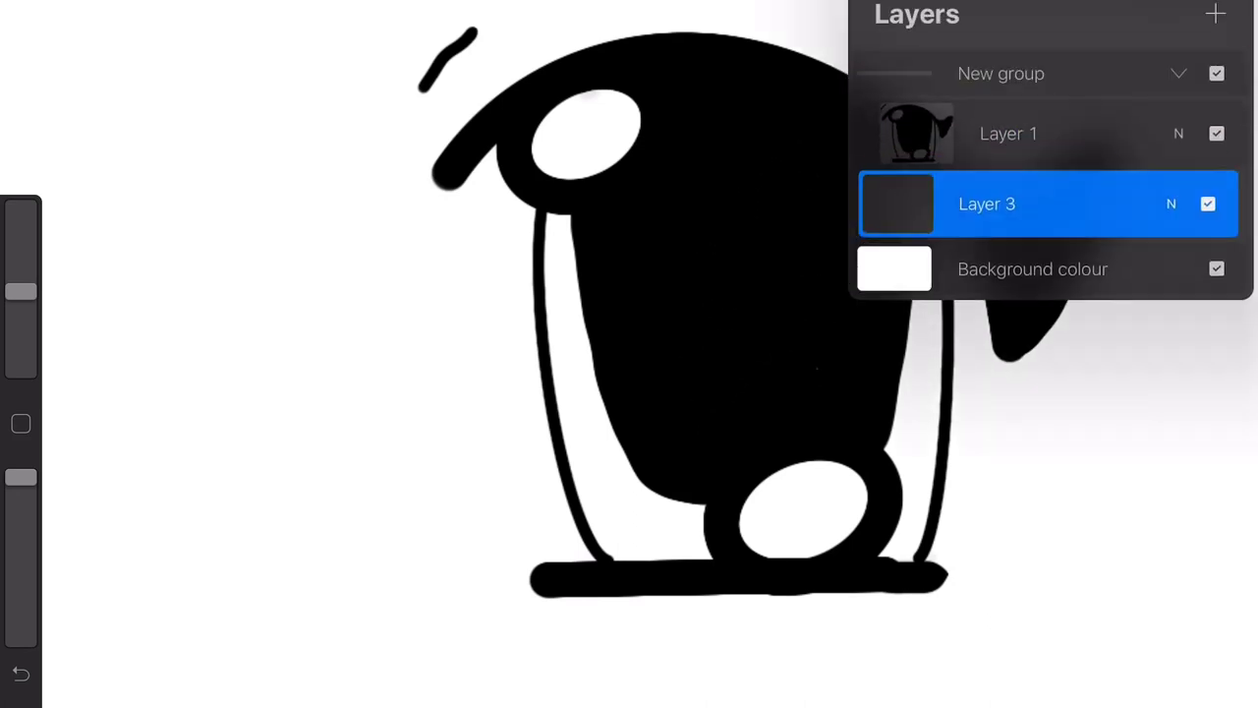
# - Pick a brown and, at 19% brush size, paint a short deep-brown stroke beside the upper-left pupil
pyautogui.click(1170, 8)
pyautogui.moveTo(1102, 246)
pyautogui.mouseDown()
pyautogui.moveTo(1135, 233)
pyautogui.moveTo(1166, 266)
pyautogui.mouseUp()
pyautogui.moveTo(559, 216); pyautogui.dragTo(562, 280)
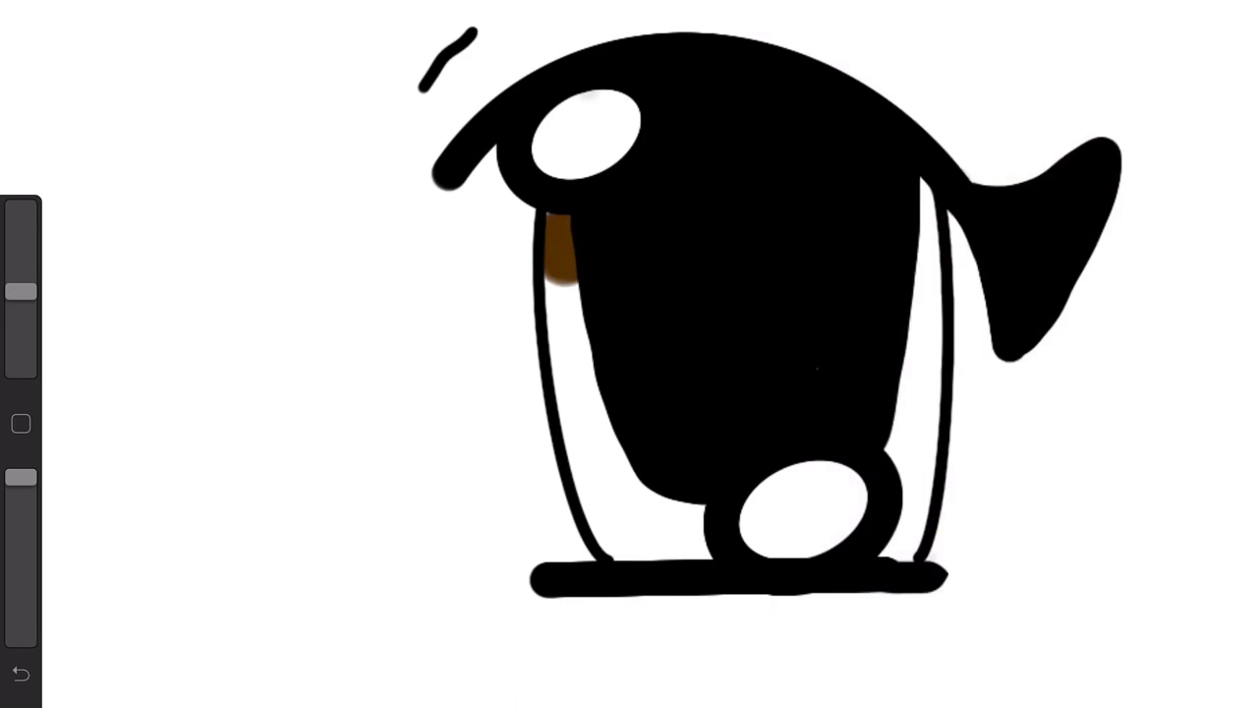
pyautogui.hotkey('ctrl', 'z')
pyautogui.moveTo(559, 216); pyautogui.dragTo(562, 280)
pyautogui.hotkey('ctrl', 'z')
pyautogui.moveTo(21, 291); pyautogui.dragTo(21, 306)
pyautogui.moveTo(557, 218); pyautogui.dragTo(559, 267)
pyautogui.hotkey('ctrl', 'z')
pyautogui.moveTo(558, 218); pyautogui.dragTo(560, 262)
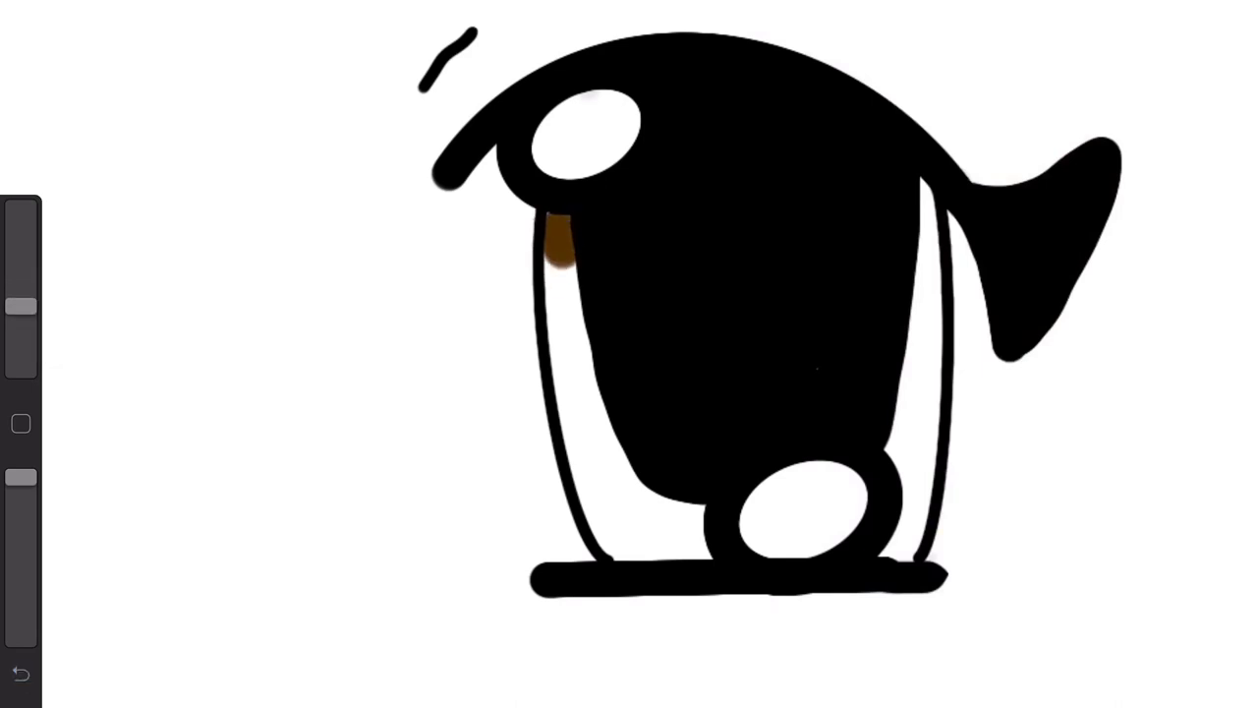
# - Paint brown bands down both inner iris edges and extend them lower
pyautogui.moveTo(928, 179); pyautogui.dragTo(926, 304)
pyautogui.moveTo(571, 244)
pyautogui.mouseDown()
pyautogui.moveTo(561, 299)
pyautogui.moveTo(576, 299)
pyautogui.mouseUp()
pyautogui.moveTo(928, 291); pyautogui.dragTo(924, 319)
pyautogui.moveTo(21, 307)
pyautogui.mouseDown()
pyautogui.moveTo(20, 342)
pyautogui.moveTo(21, 307)
pyautogui.mouseUp()
# - Switch to a lighter brown and paint the next bands down both sides of the iris
pyautogui.click(1239, 4)
pyautogui.moveTo(1166, 267); pyautogui.dragTo(1160, 225)
pyautogui.moveTo(561, 299); pyautogui.dragTo(565, 345)
pyautogui.hotkey('ctrl', 'z')
pyautogui.moveTo(20, 307); pyautogui.dragTo(21, 318)
pyautogui.moveTo(563, 289); pyautogui.dragTo(564, 319)
pyautogui.hotkey('ctrl', 'z')
pyautogui.moveTo(918, 306); pyautogui.dragTo(932, 364)
pyautogui.moveTo(556, 311)
pyautogui.mouseDown()
pyautogui.moveTo(562, 366)
pyautogui.moveTo(597, 383)
pyautogui.mouseUp()
pyautogui.moveTo(898, 377)
pyautogui.mouseDown()
pyautogui.moveTo(910, 397)
pyautogui.moveTo(924, 329)
pyautogui.mouseUp()
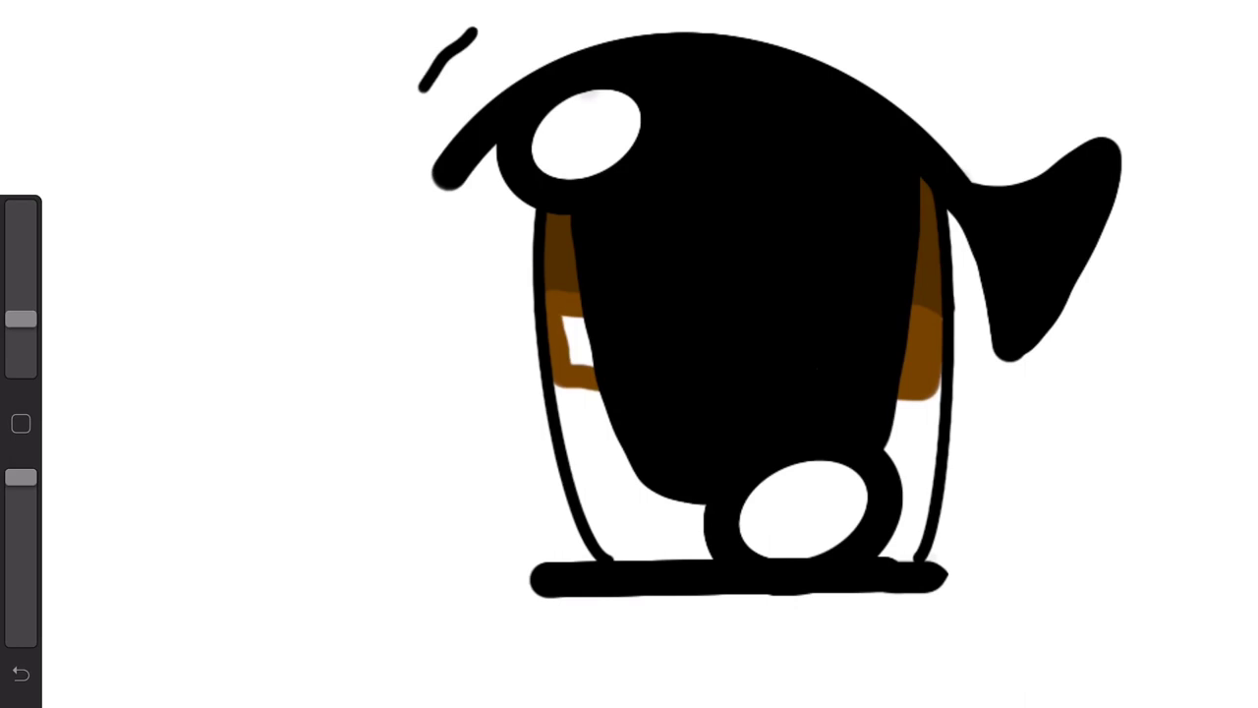
pyautogui.moveTo(580, 321); pyautogui.dragTo(571, 360)
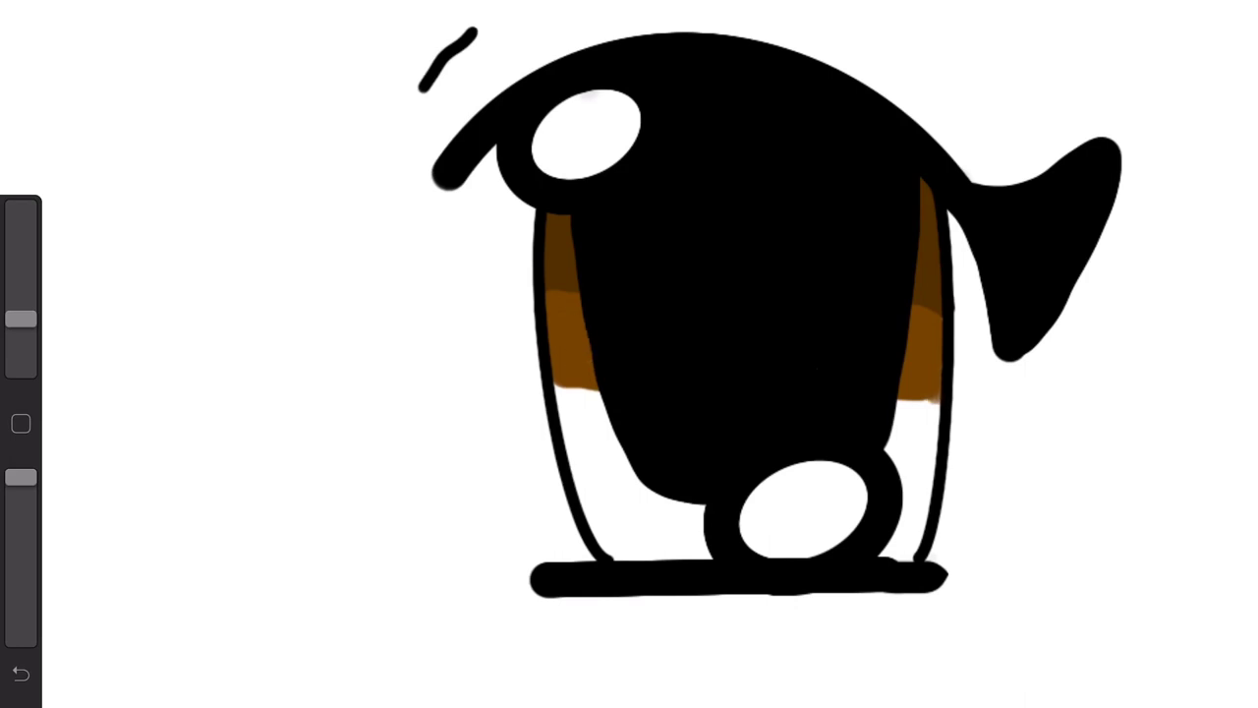
# - Adjust the brown shade and paint bands around the lower iris, filling white gaps
pyautogui.click(1234, 14)
pyautogui.moveTo(1155, 192); pyautogui.dragTo(1146, 185)
pyautogui.click(1234, 14)
pyautogui.moveTo(558, 379); pyautogui.dragTo(601, 405)
pyautogui.moveTo(896, 397)
pyautogui.mouseDown()
pyautogui.moveTo(924, 429)
pyautogui.moveTo(757, 487)
pyautogui.mouseUp()
pyautogui.moveTo(634, 458); pyautogui.dragTo(585, 453)
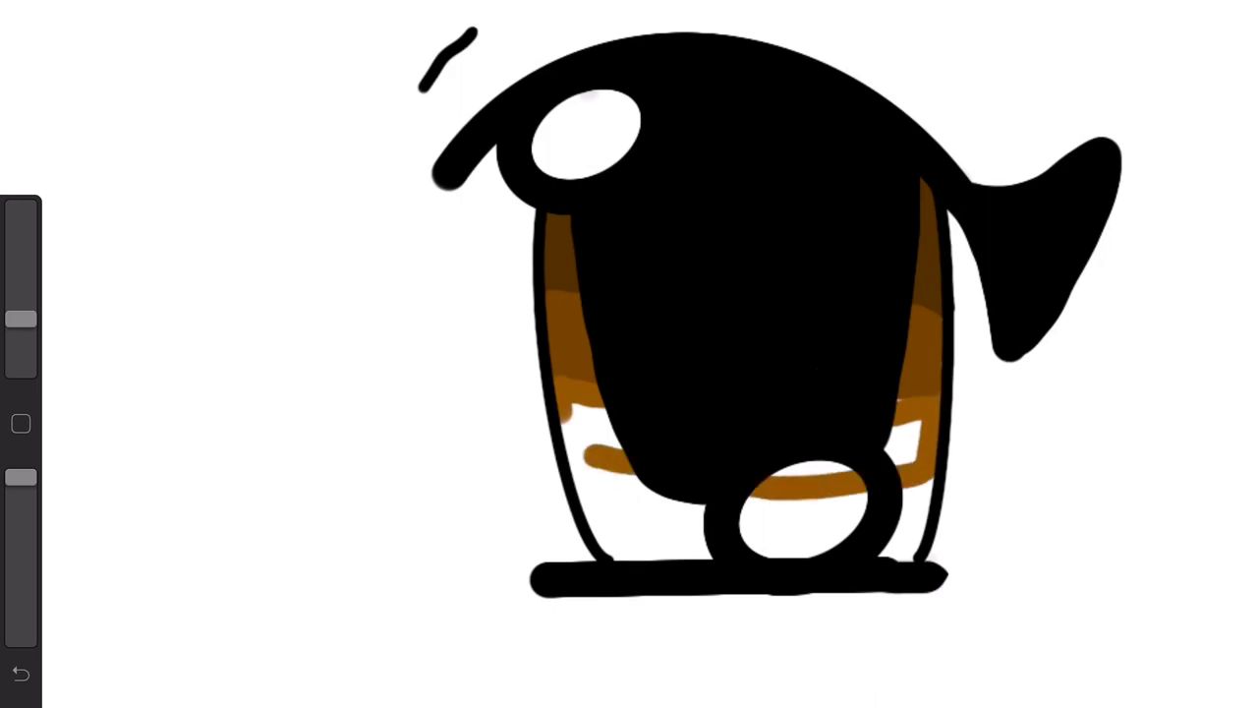
pyautogui.hotkey('ctrl', 'z')
pyautogui.hotkey('ctrl', 'z')
pyautogui.hotkey('ctrl', 'z')
pyautogui.moveTo(562, 389)
pyautogui.mouseDown()
pyautogui.moveTo(637, 468)
pyautogui.moveTo(890, 462)
pyautogui.moveTo(920, 393)
pyautogui.moveTo(576, 378)
pyautogui.moveTo(593, 452)
pyautogui.moveTo(623, 454)
pyautogui.mouseUp()
pyautogui.moveTo(888, 418); pyautogui.dragTo(914, 444)
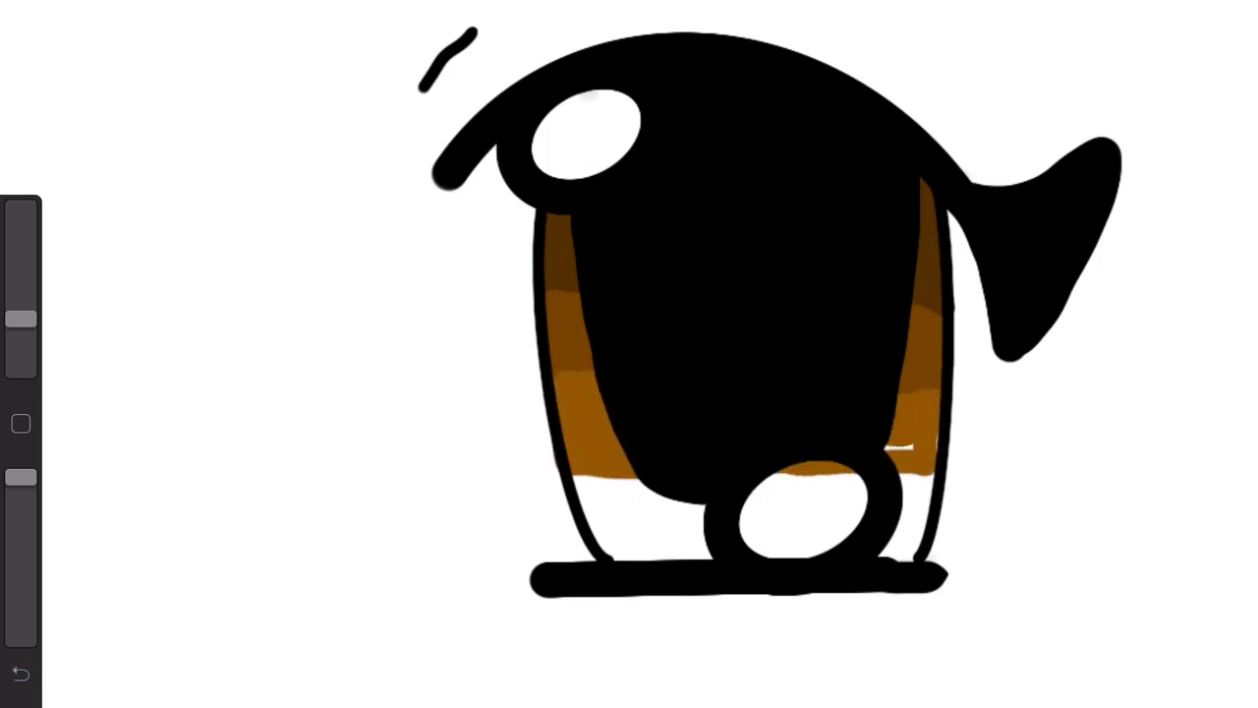
# - Pick a light orange and fill the lower iris, including the lower oval
pyautogui.click(1227, 6)
pyautogui.moveTo(1095, 141); pyautogui.dragTo(1085, 118)
pyautogui.click(1227, 6)
pyautogui.moveTo(575, 467)
pyautogui.mouseDown()
pyautogui.moveTo(595, 504)
pyautogui.moveTo(703, 556)
pyautogui.moveTo(914, 536)
pyautogui.moveTo(629, 486)
pyautogui.moveTo(619, 531)
pyautogui.moveTo(860, 523)
pyautogui.mouseUp()
pyautogui.moveTo(739, 536)
pyautogui.mouseDown()
pyautogui.moveTo(801, 521)
pyautogui.moveTo(852, 468)
pyautogui.mouseUp()
pyautogui.moveTo(649, 496); pyautogui.dragTo(649, 539)
pyautogui.moveTo(21, 319); pyautogui.dragTo(21, 341)
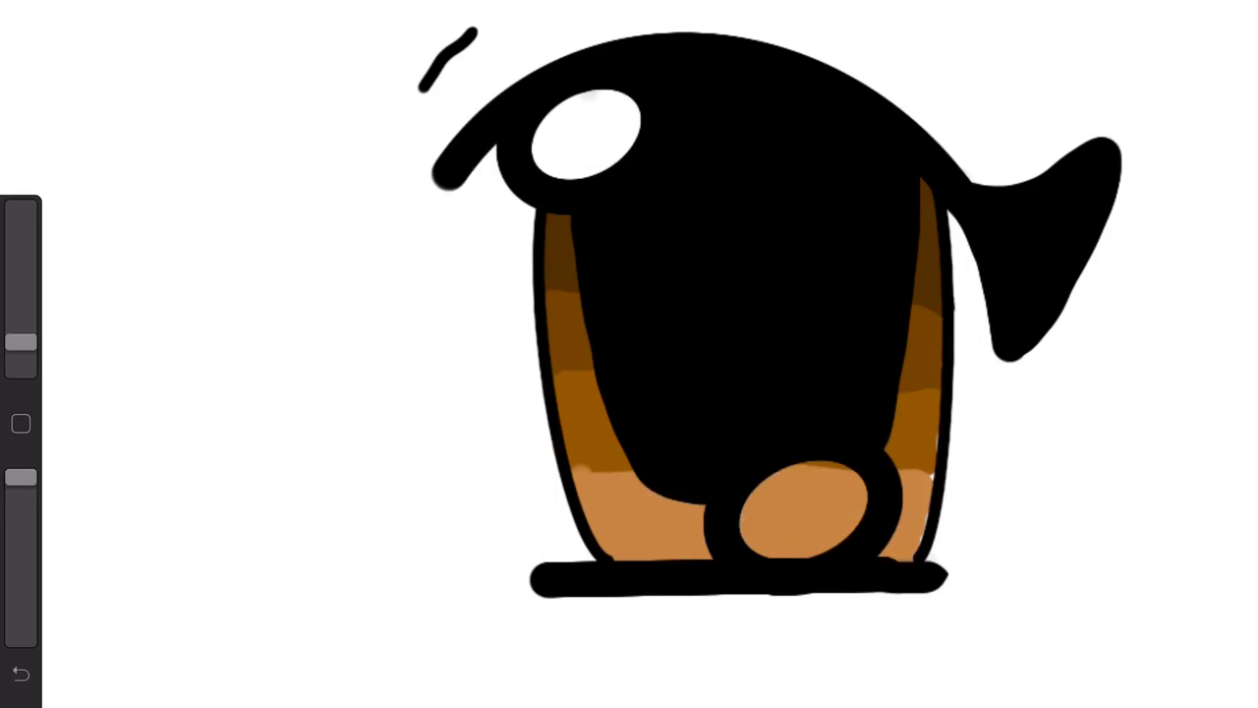
# - Pick white, enlarge the brush and try painting the lower oval on Layer 1, undoing both attempts
pyautogui.scroll(5, 688, 344)
pyautogui.click(1217, 8)
pyautogui.moveTo(21, 341); pyautogui.dragTo(21, 318)
pyautogui.click(864, 31)
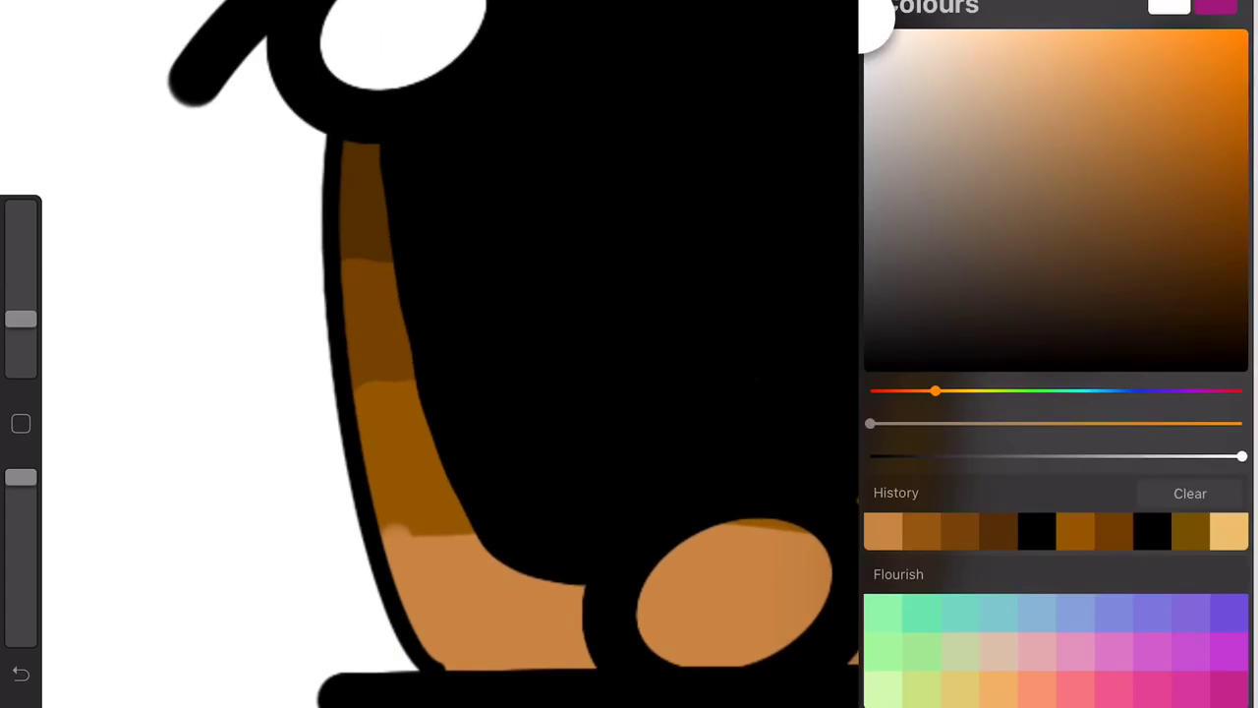
pyautogui.click(1169, 6)
pyautogui.click(1012, 129)
pyautogui.click(1169, 7)
pyautogui.moveTo(738, 550)
pyautogui.mouseDown()
pyautogui.moveTo(786, 580)
pyautogui.moveTo(648, 610)
pyautogui.mouseUp()
pyautogui.click(20, 673)
pyautogui.moveTo(723, 536)
pyautogui.mouseDown()
pyautogui.moveTo(644, 605)
pyautogui.moveTo(688, 654)
pyautogui.mouseUp()
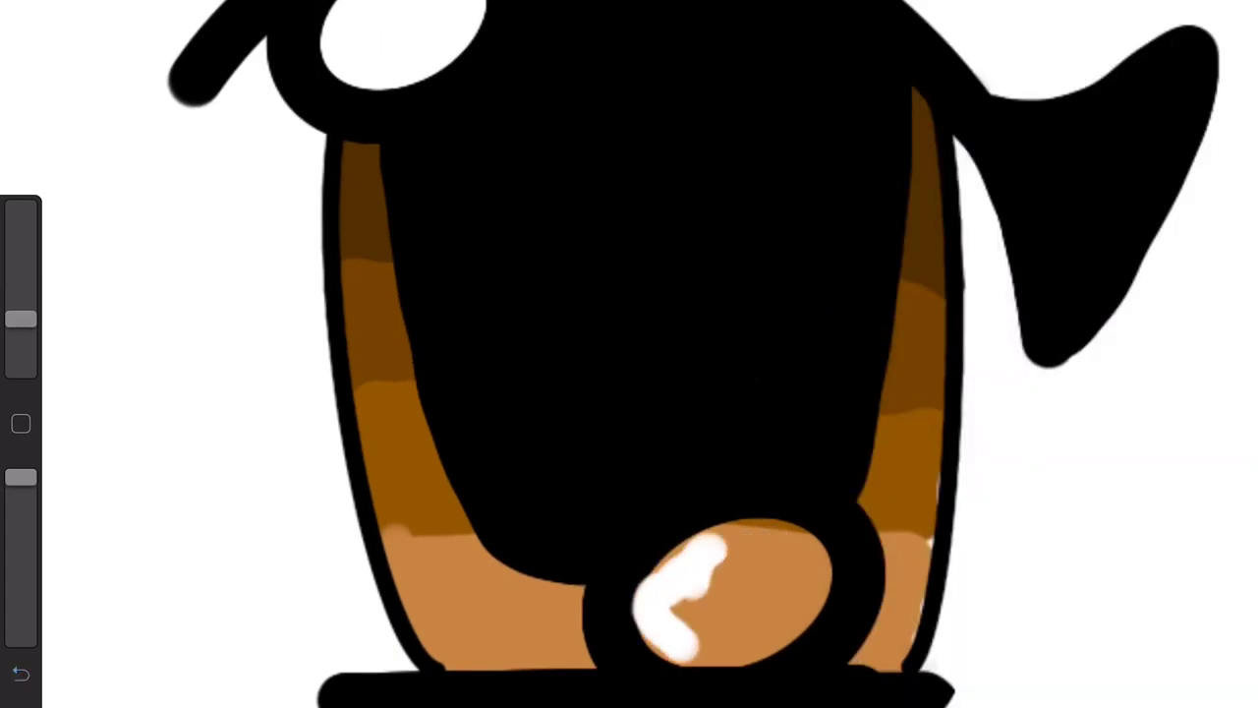
pyautogui.click(21, 673)
# - Switch to Layer 3 and paint the lower oval solid white
pyautogui.click(1169, 7)
pyautogui.click(899, 205)
pyautogui.click(1169, 7)
pyautogui.moveTo(787, 531)
pyautogui.mouseDown()
pyautogui.moveTo(689, 560)
pyautogui.moveTo(756, 644)
pyautogui.moveTo(678, 590)
pyautogui.mouseUp()
pyautogui.moveTo(776, 571); pyautogui.dragTo(659, 649)
pyautogui.moveTo(688, 590); pyautogui.dragTo(826, 570)
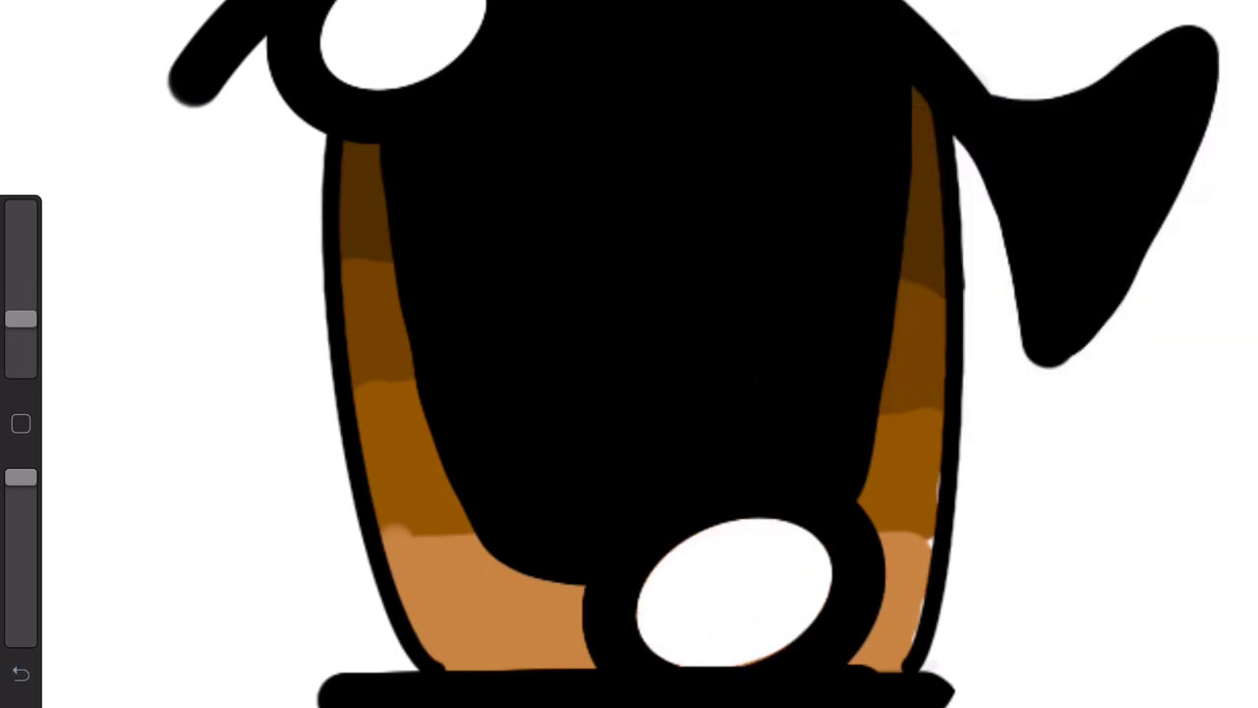
pyautogui.scroll(-2, 630, 353)
pyautogui.scroll(1, 787, 295)
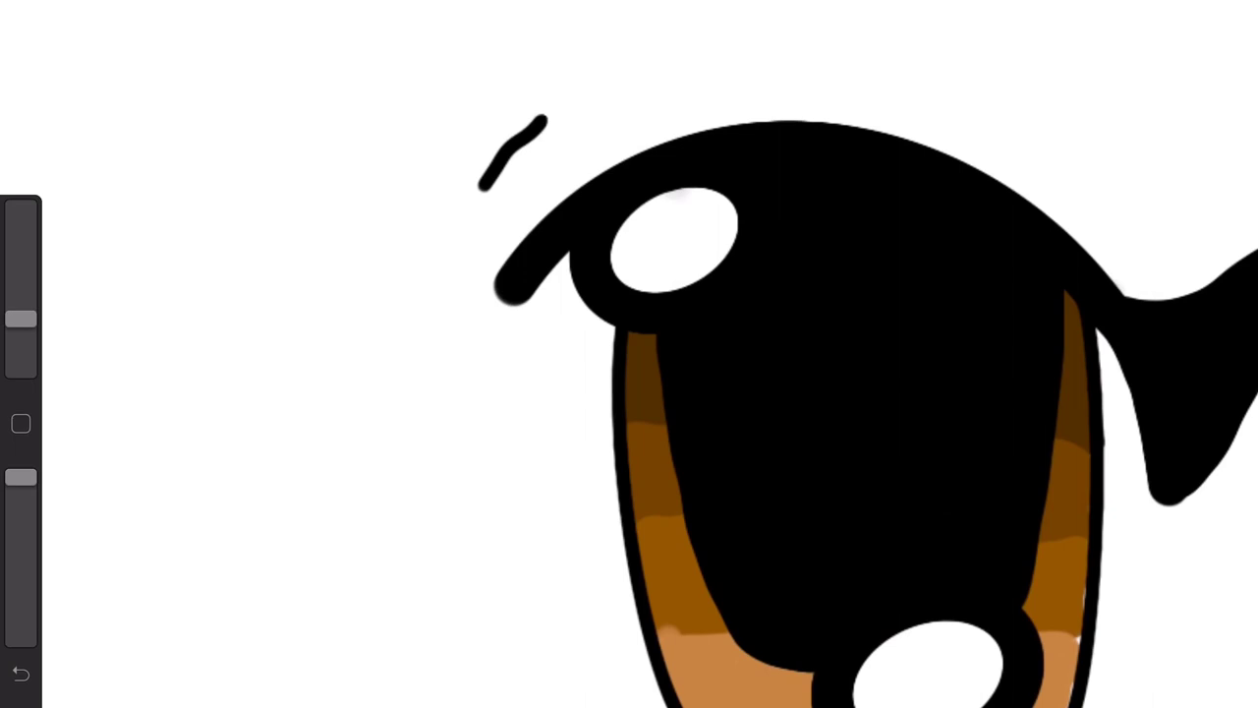
pyautogui.click(1169, 7)
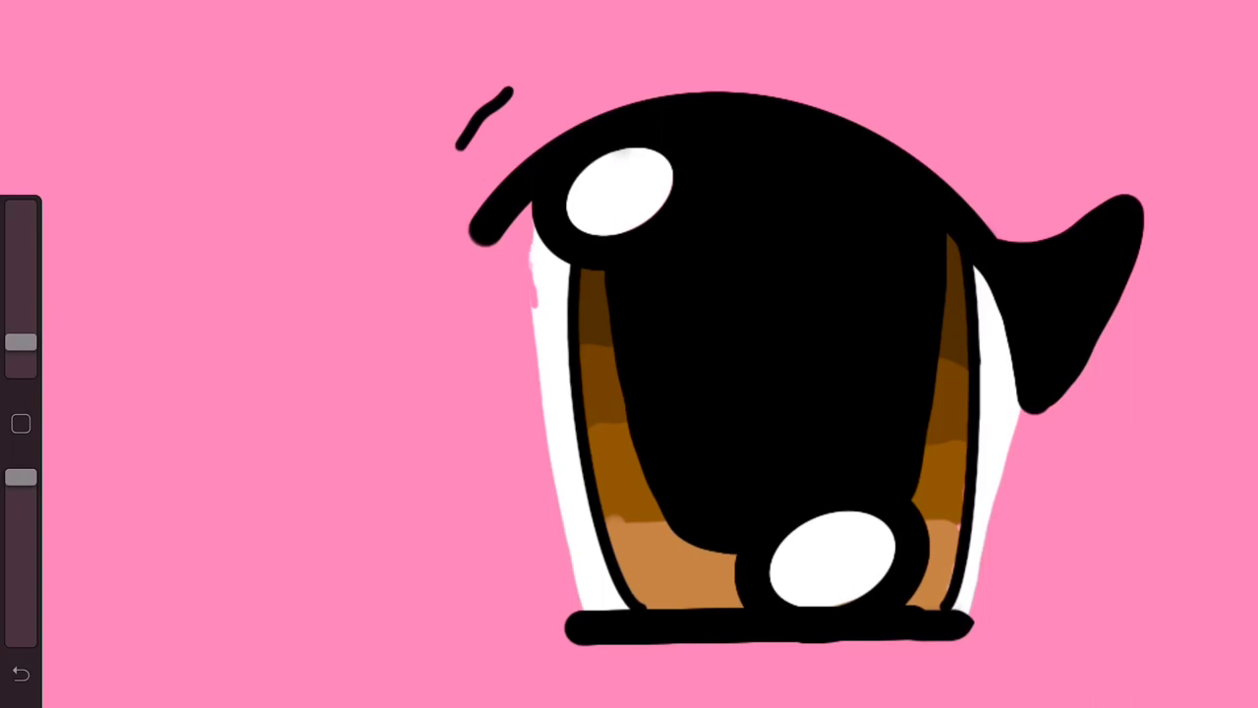
# - Paint a thin white highlight strip along the eye's left outline, with a small stroke at the edge
pyautogui.moveTo(531, 246)
pyautogui.mouseDown()
pyautogui.moveTo(558, 492)
pyautogui.moveTo(588, 610)
pyautogui.mouseUp()
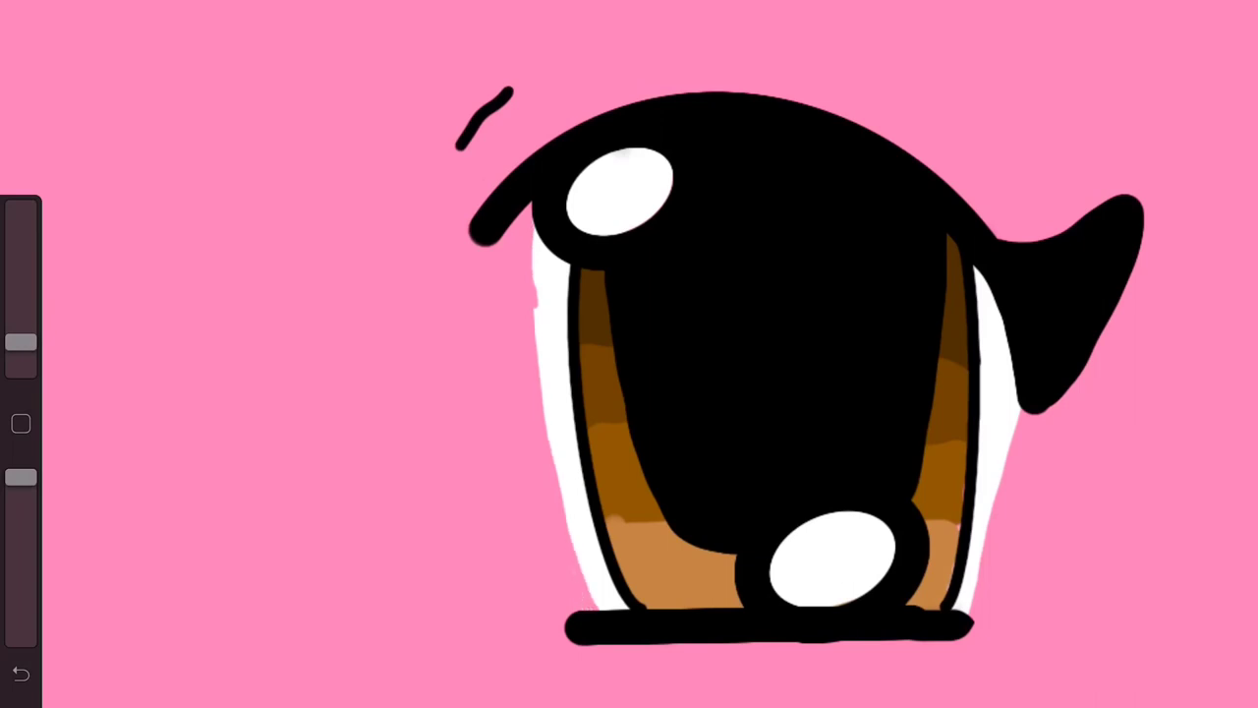
pyautogui.moveTo(21, 342); pyautogui.dragTo(21, 319)
pyautogui.moveTo(534, 269); pyautogui.dragTo(532, 340)
pyautogui.click(21, 674)
pyautogui.moveTo(20, 320); pyautogui.dragTo(20, 340)
pyautogui.moveTo(535, 275); pyautogui.dragTo(534, 307)
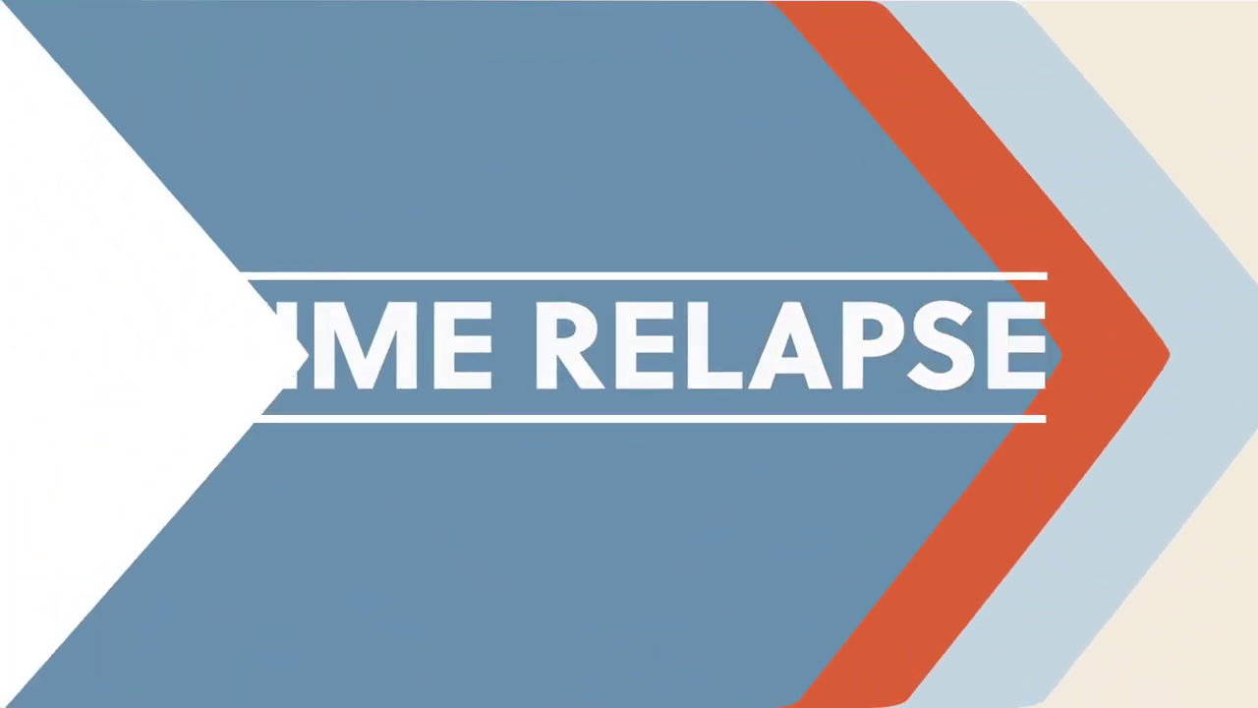